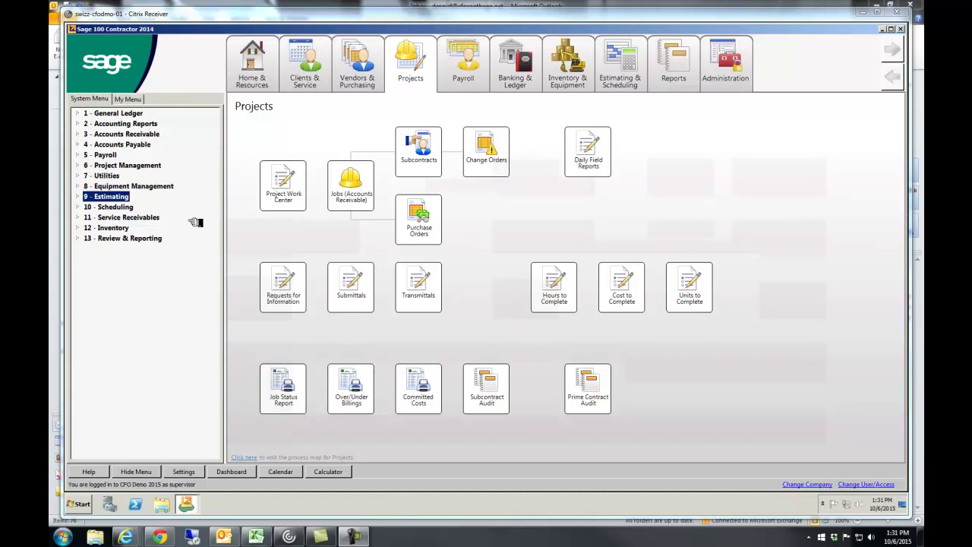
Open existing electrical takeoff number 9 from the Estimating module and display bid item 600 - TELEPHONE AND TV OUTLES
{"action": "left_click", "coordinate": [85, 198]}
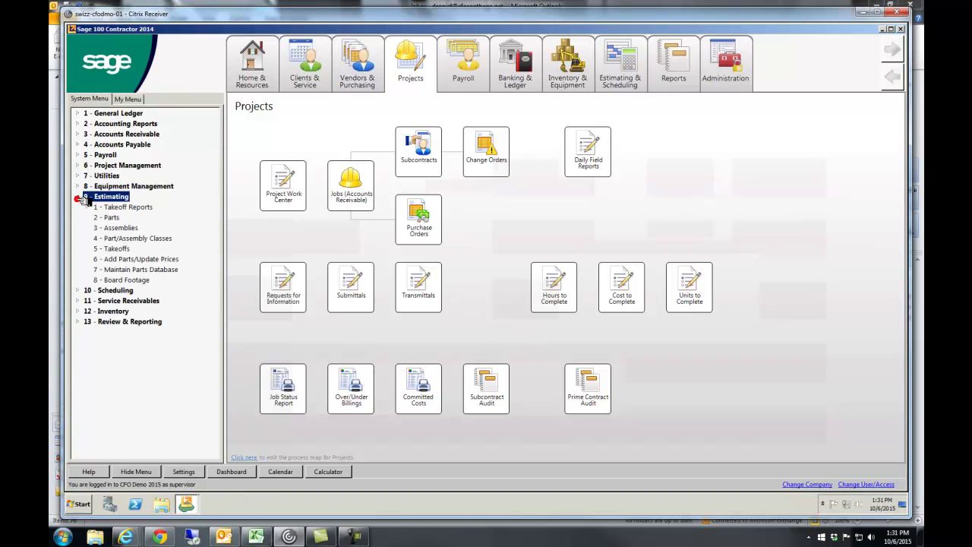
{"action": "left_click", "coordinate": [116, 249]}
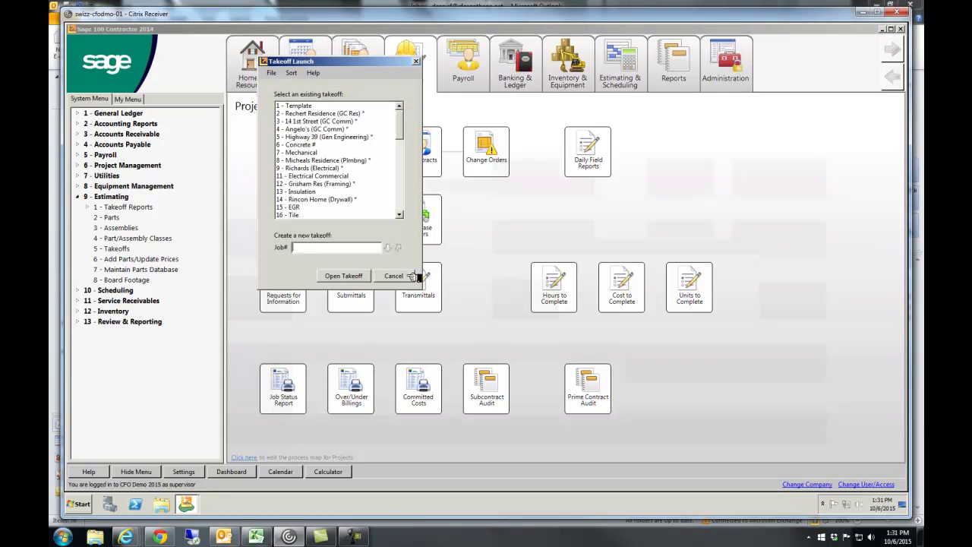
{"action": "left_click", "coordinate": [317, 169]}
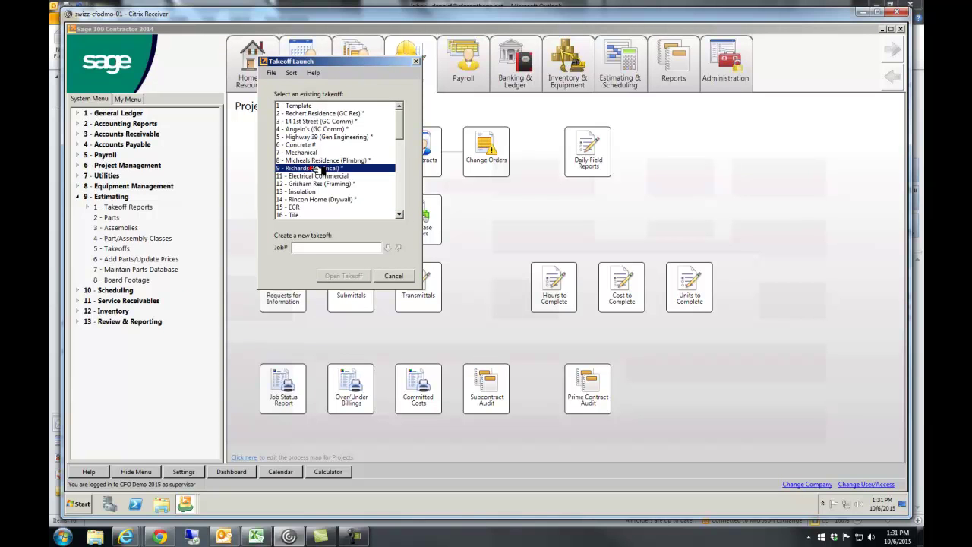
{"action": "left_click", "coordinate": [344, 278]}
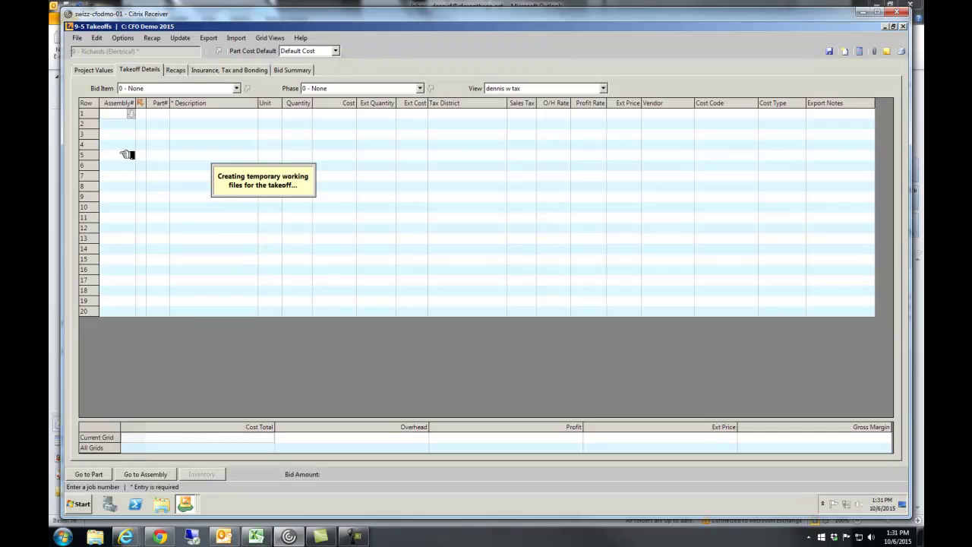
{"action": "left_click", "coordinate": [169, 89]}
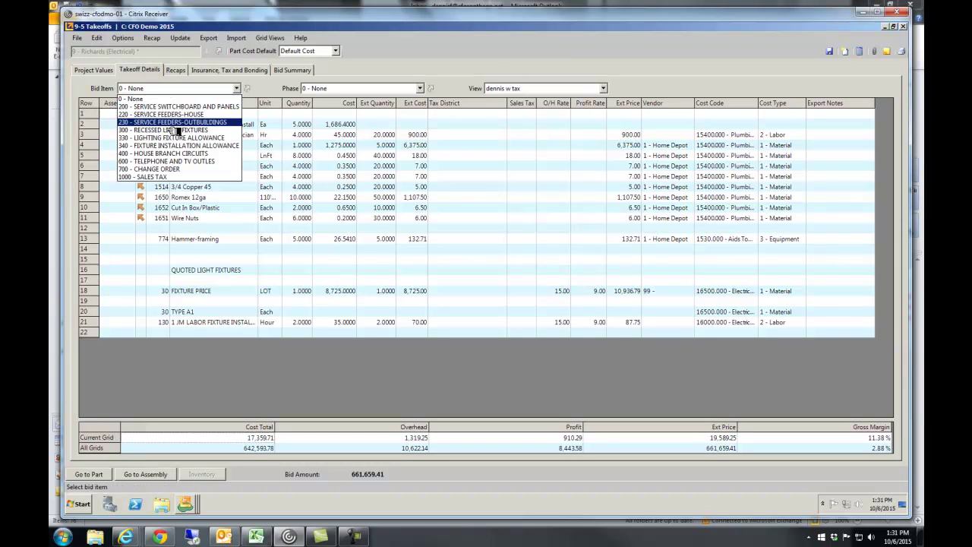
{"action": "left_click", "coordinate": [175, 161]}
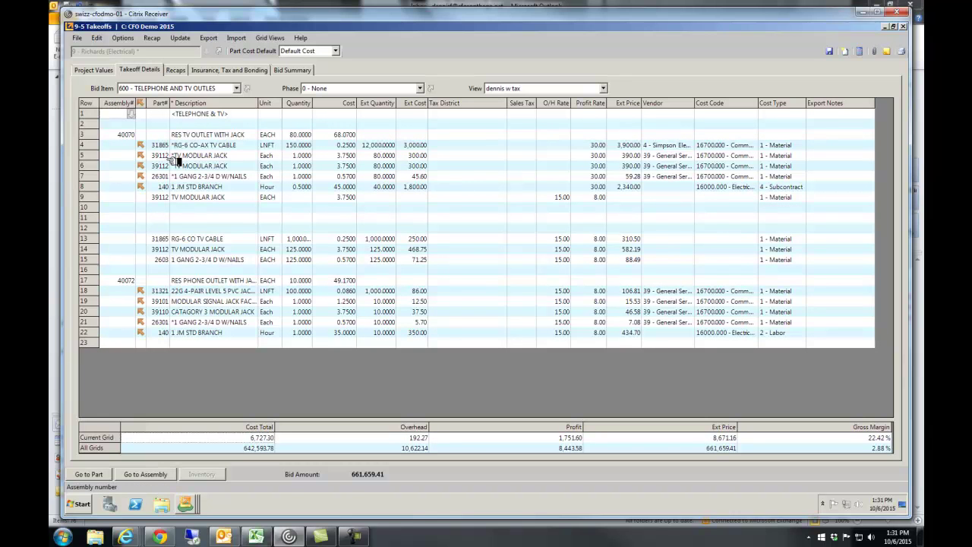
Examine the RES TV OUTLET WITH JACK assembly and the part and labor rows that belong to it
{"action": "left_click", "coordinate": [80, 134]}
{"action": "left_click_drag", "start_coordinate": [90, 147], "coordinate": [114, 198]}
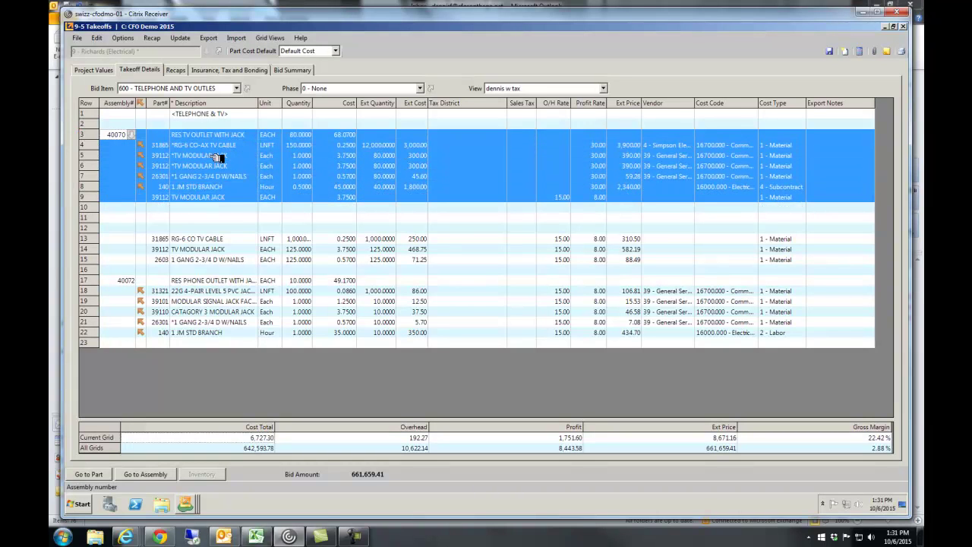
{"action": "left_click_drag", "start_coordinate": [211, 146], "coordinate": [217, 198]}
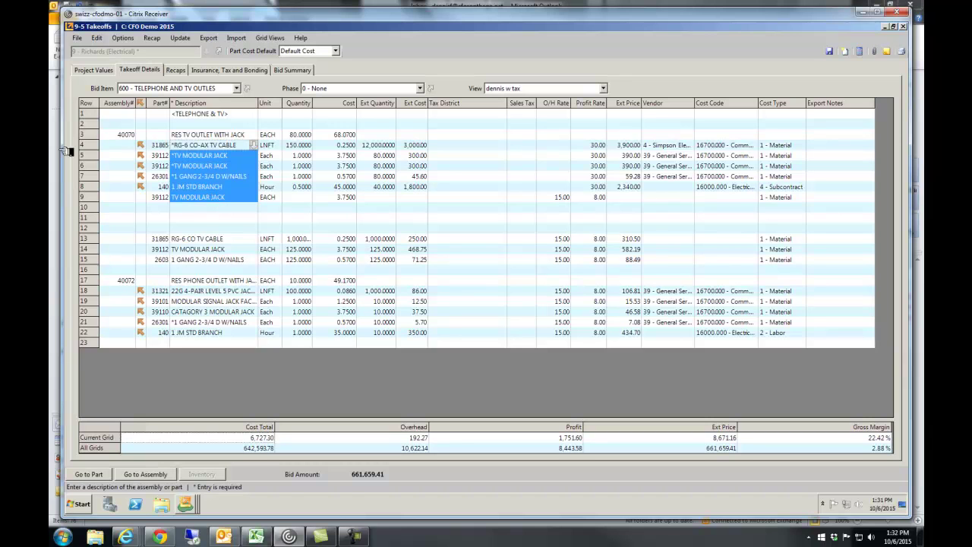
{"action": "left_click_drag", "start_coordinate": [90, 136], "coordinate": [93, 199]}
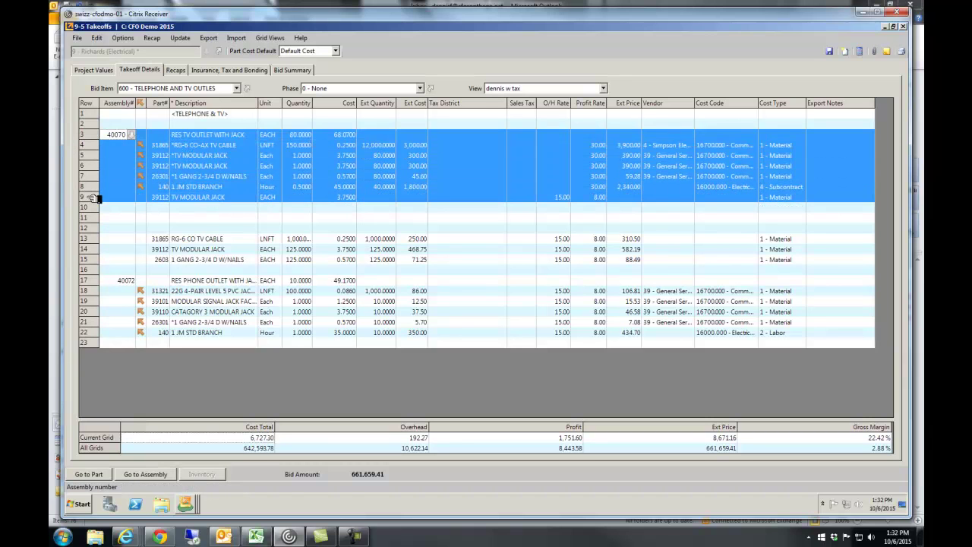
{"action": "left_click_drag", "start_coordinate": [181, 146], "coordinate": [190, 191]}
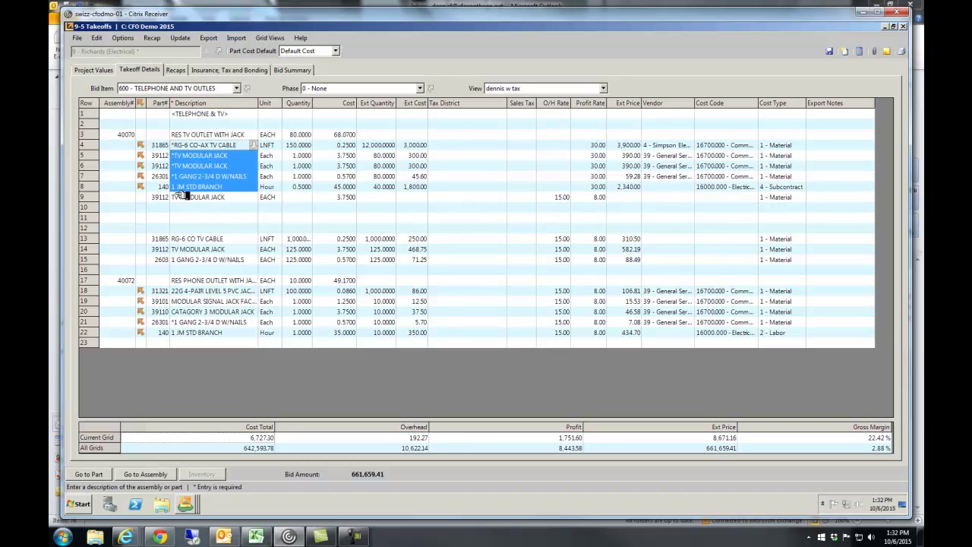
Set the quantity of the RES TV OUTLET WITH JACK assembly to 8
{"action": "left_click", "coordinate": [298, 136]}
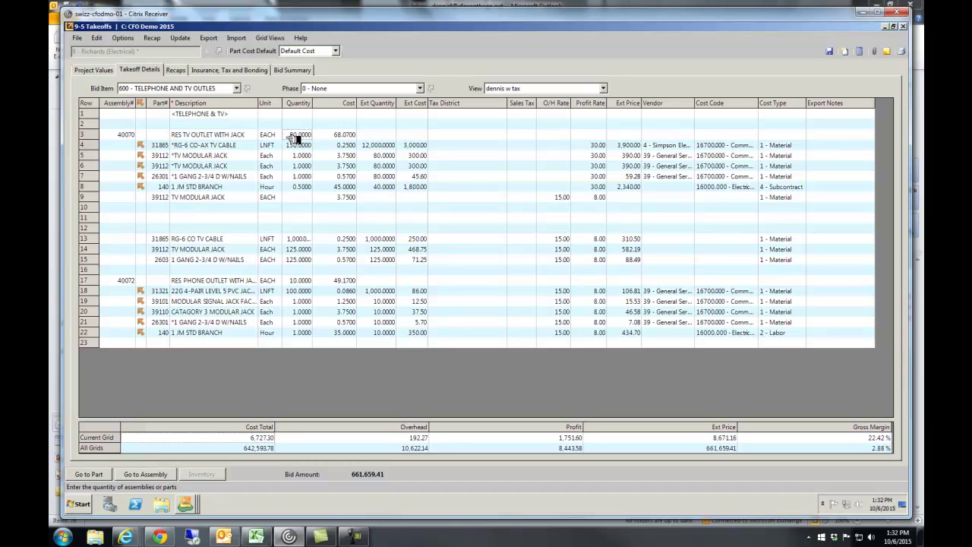
{"action": "type", "text": "18"}
{"action": "key", "text": "Return"}
Check the component quantities of the TV outlet assembly, from the co-ax cable through the branch labor
{"action": "left_click", "coordinate": [308, 145]}
{"action": "left_click", "coordinate": [308, 156]}
{"action": "left_click", "coordinate": [304, 166]}
{"action": "left_click", "coordinate": [306, 176]}
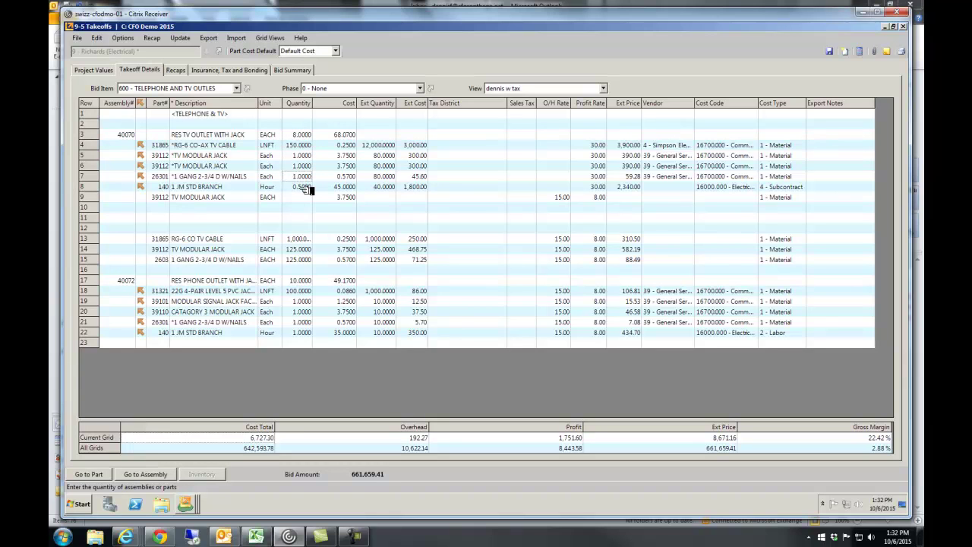
{"action": "left_click", "coordinate": [308, 187]}
Set the cost of the TV outlet assembly's 1 JM STD BRANCH labor to 55 and recalculate the takeoff
{"action": "left_click", "coordinate": [338, 187]}
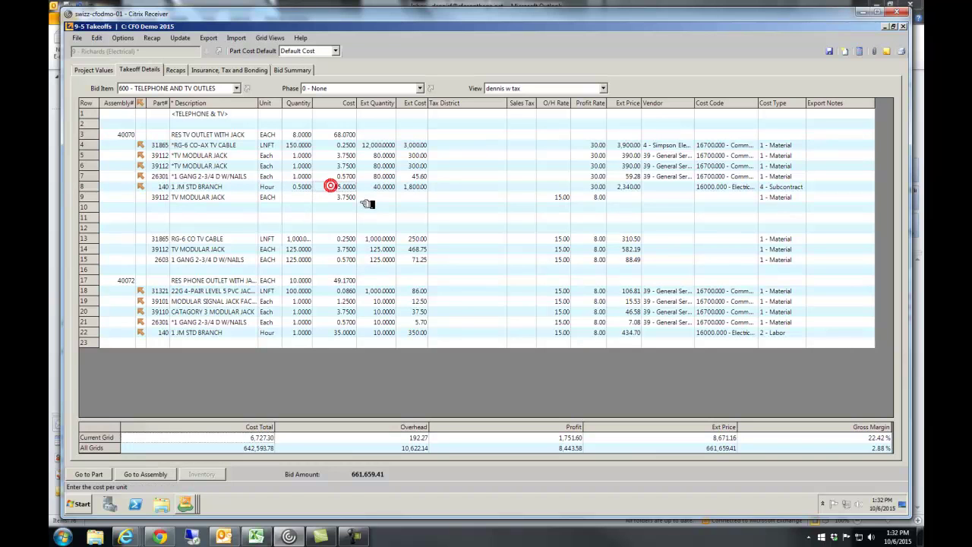
{"action": "type", "text": "55"}
{"action": "key", "text": "Return"}
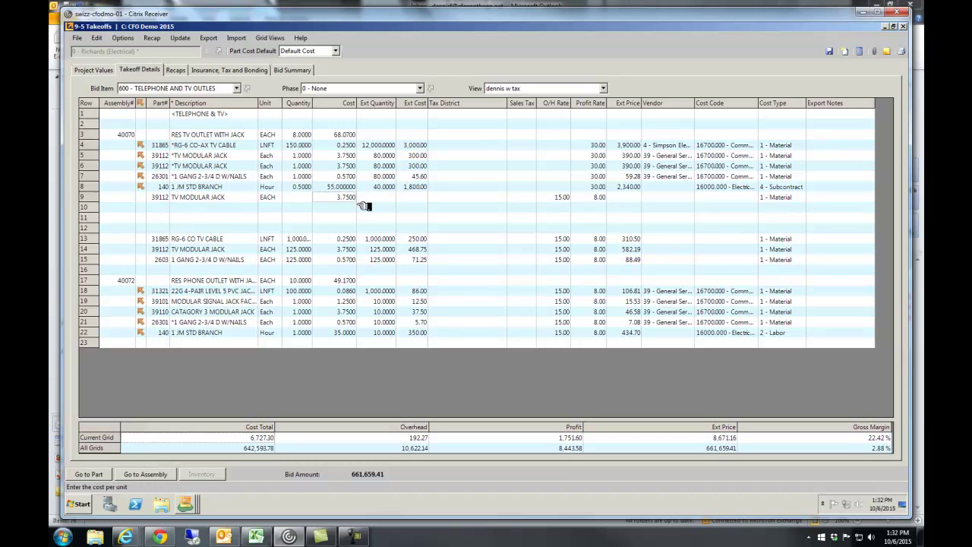
{"action": "left_click", "coordinate": [859, 51]}
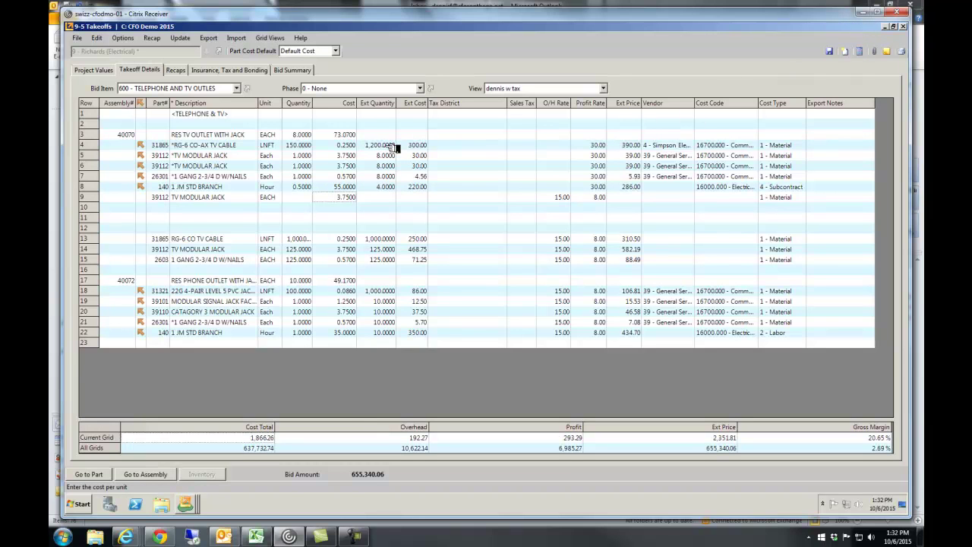
Review the extended quantities, extended costs and vendors of the TV outlet assembly's components
{"action": "left_click_drag", "start_coordinate": [391, 152], "coordinate": [391, 186]}
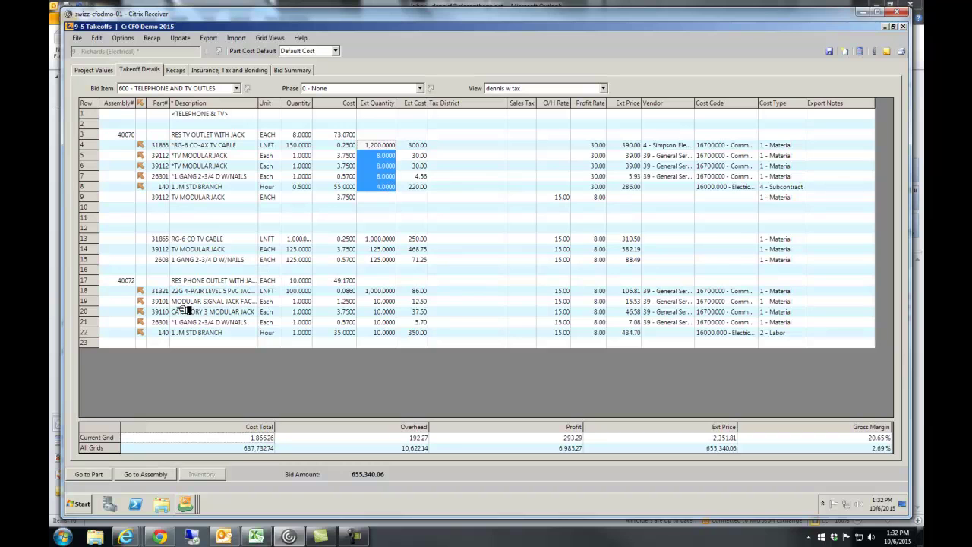
{"action": "left_click", "coordinate": [304, 291]}
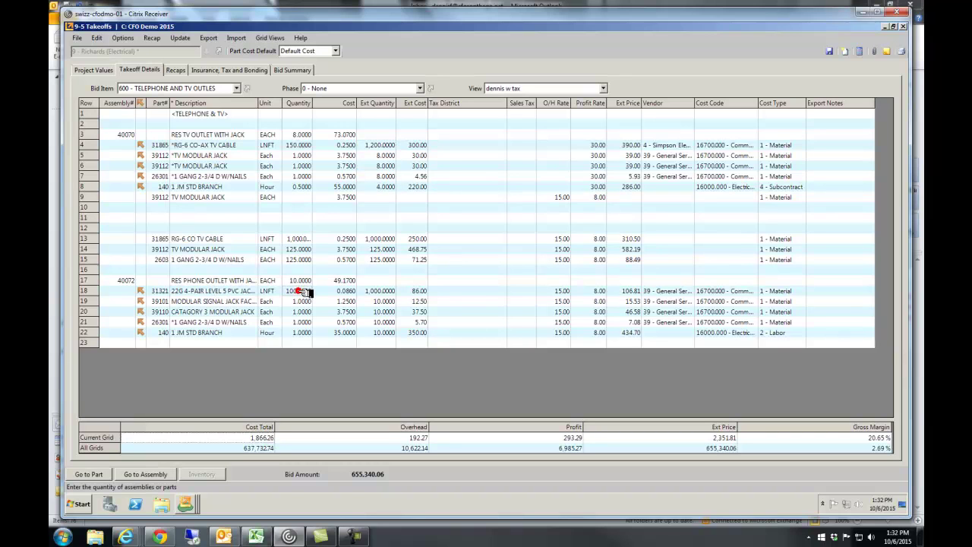
{"action": "left_click", "coordinate": [295, 134]}
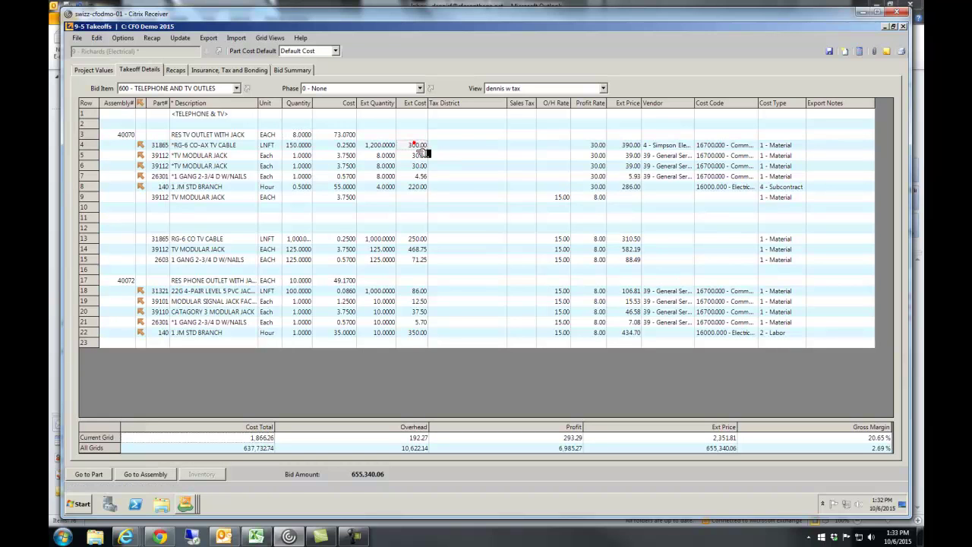
{"action": "left_click_drag", "start_coordinate": [418, 153], "coordinate": [423, 190]}
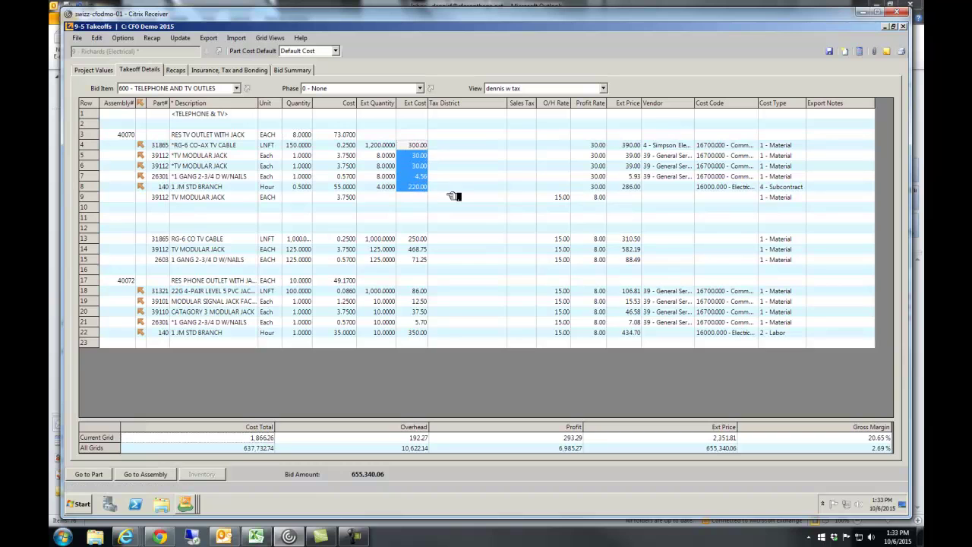
{"action": "left_click_drag", "start_coordinate": [674, 154], "coordinate": [676, 178]}
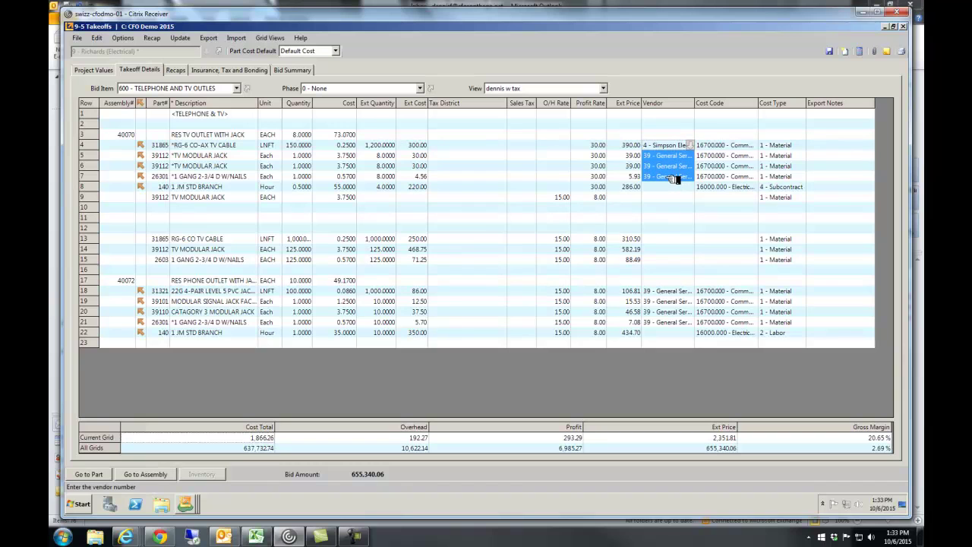
Examine the takeoff's export options, including those for proposals and purchase orders
{"action": "left_click", "coordinate": [183, 38]}
{"action": "mouse_move", "coordinate": [208, 38]}
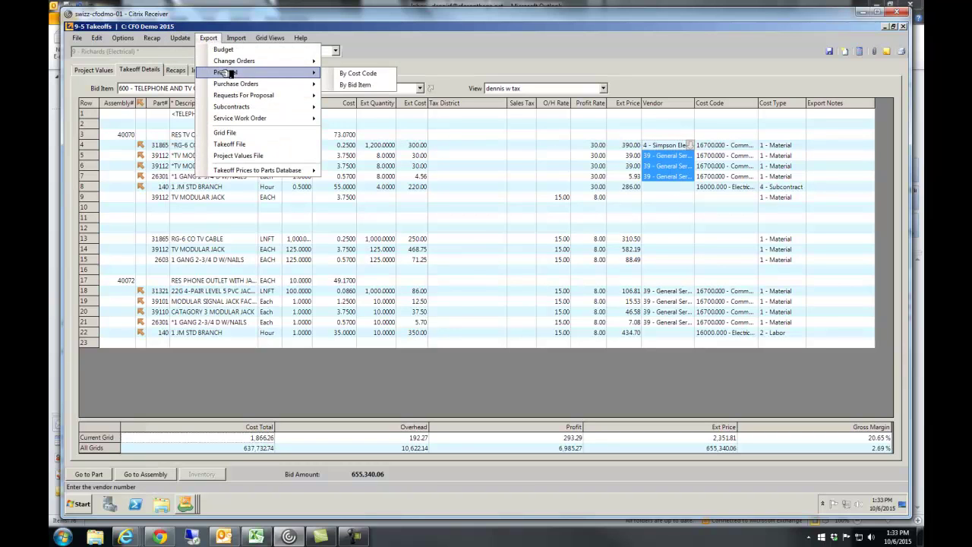
{"action": "mouse_move", "coordinate": [230, 84]}
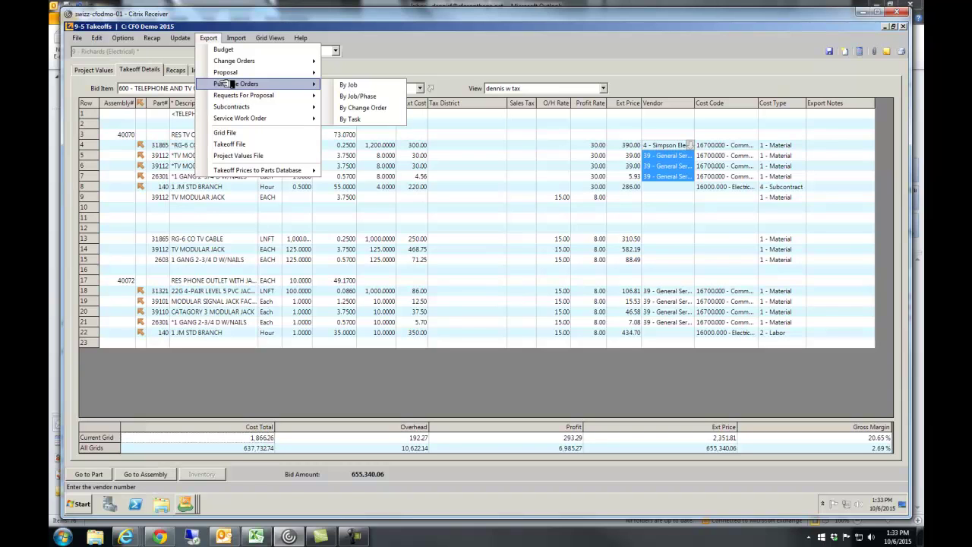
{"action": "left_click", "coordinate": [401, 43]}
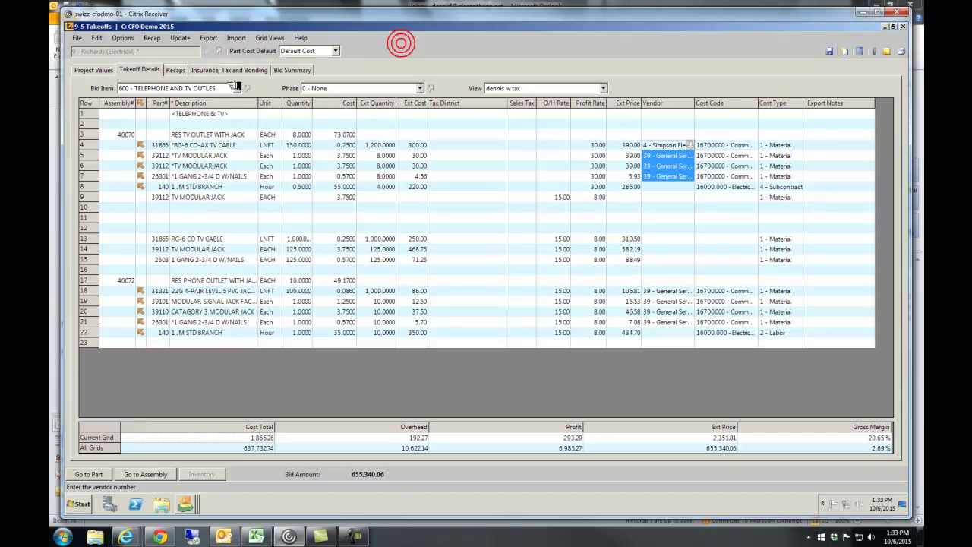
Switch from bid item 600 through 220 - SERVICE FEEDERS-HOUSE to 330 - LIGHTING FIXTURE ALLOWANCE and widen the Description column
{"action": "left_click", "coordinate": [236, 88]}
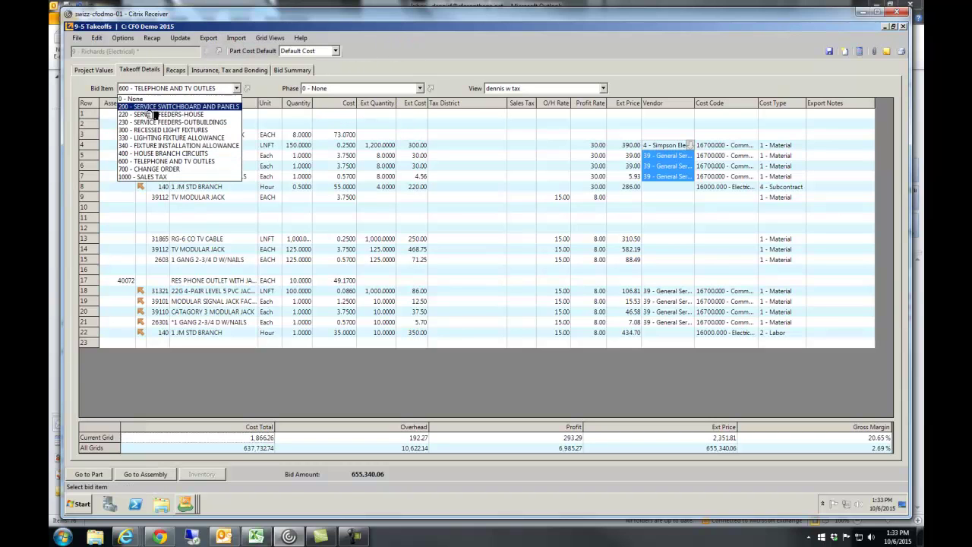
{"action": "left_click", "coordinate": [154, 115]}
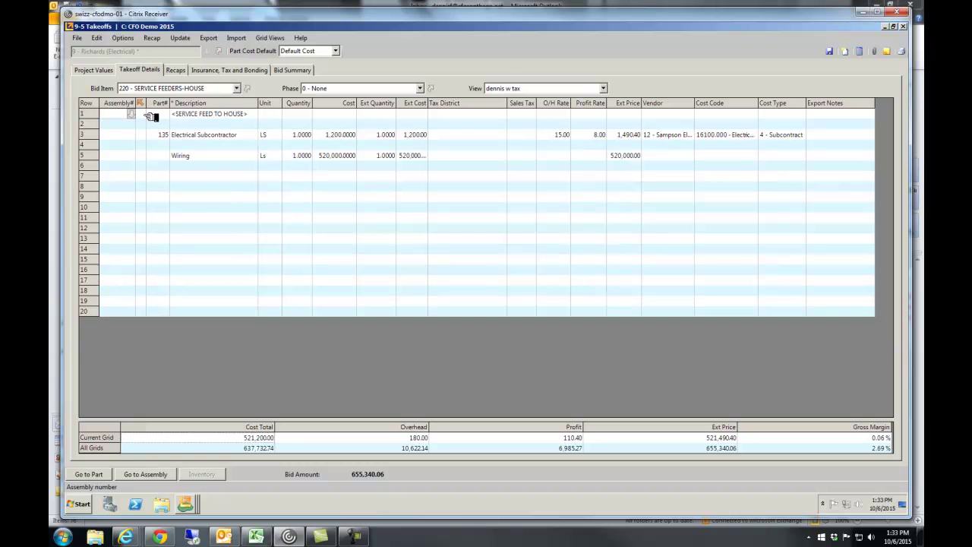
{"action": "left_click", "coordinate": [159, 88]}
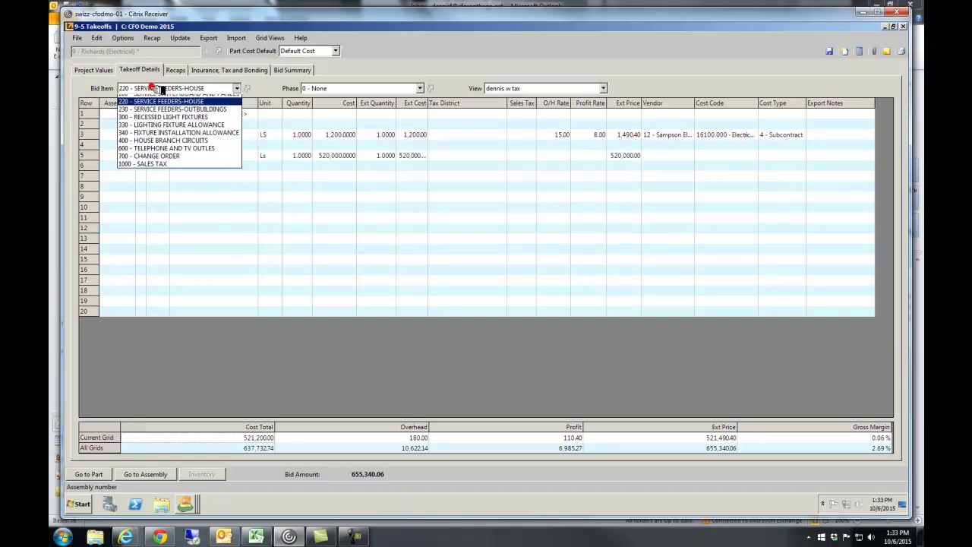
{"action": "left_click", "coordinate": [163, 138]}
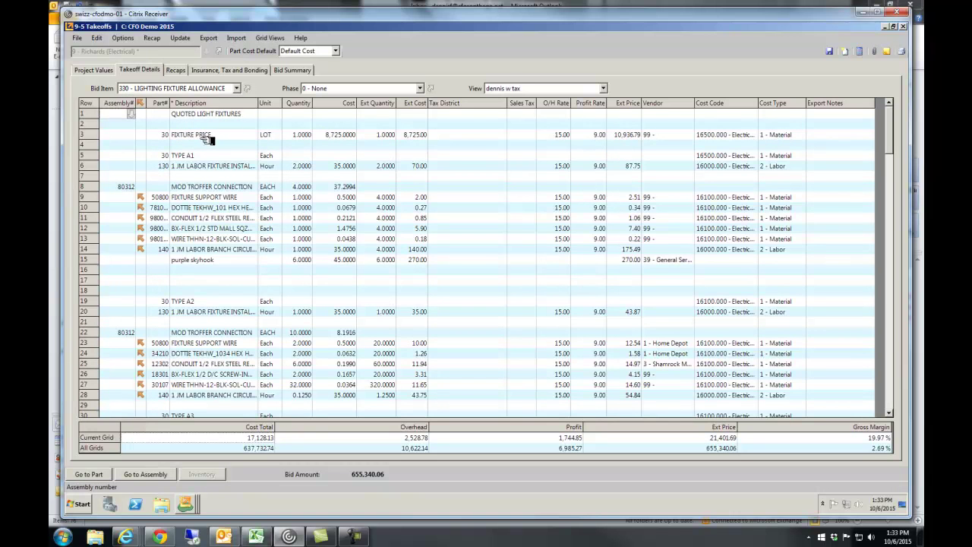
{"action": "left_click_drag", "start_coordinate": [258, 104], "coordinate": [306, 106]}
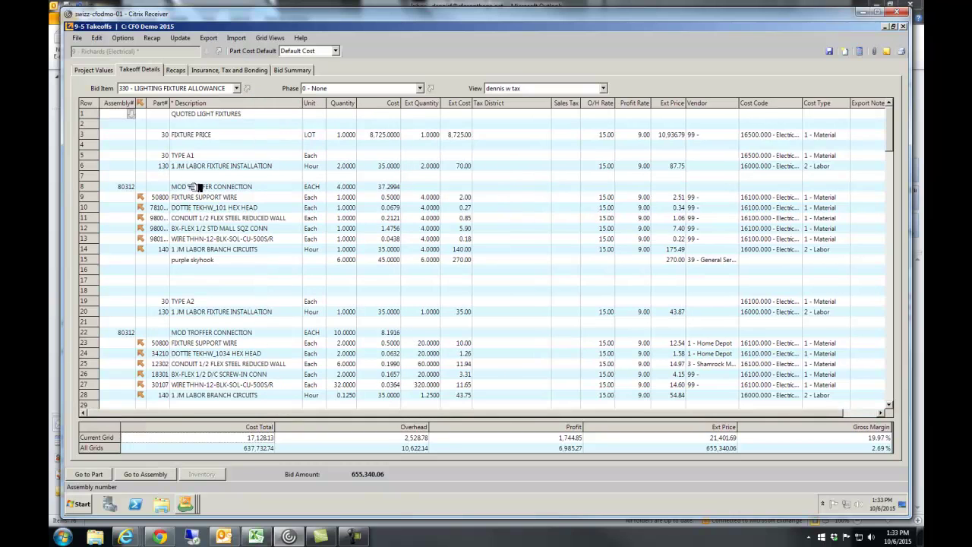
Examine the first MOD TROFFER CONNECTION assembly's quantities and part rows, and the standalone purple skyhook line beneath it
{"action": "left_click", "coordinate": [336, 187]}
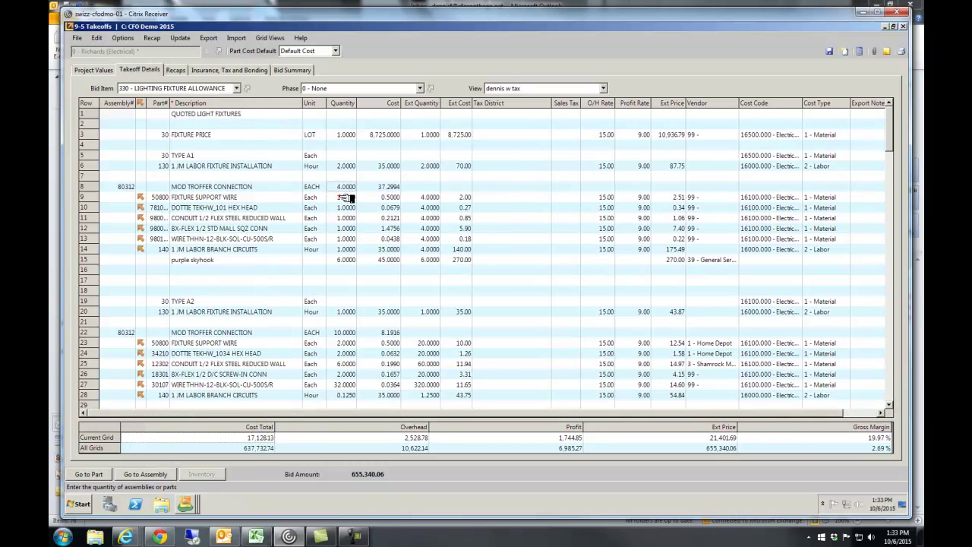
{"action": "left_click_drag", "start_coordinate": [346, 197], "coordinate": [308, 255]}
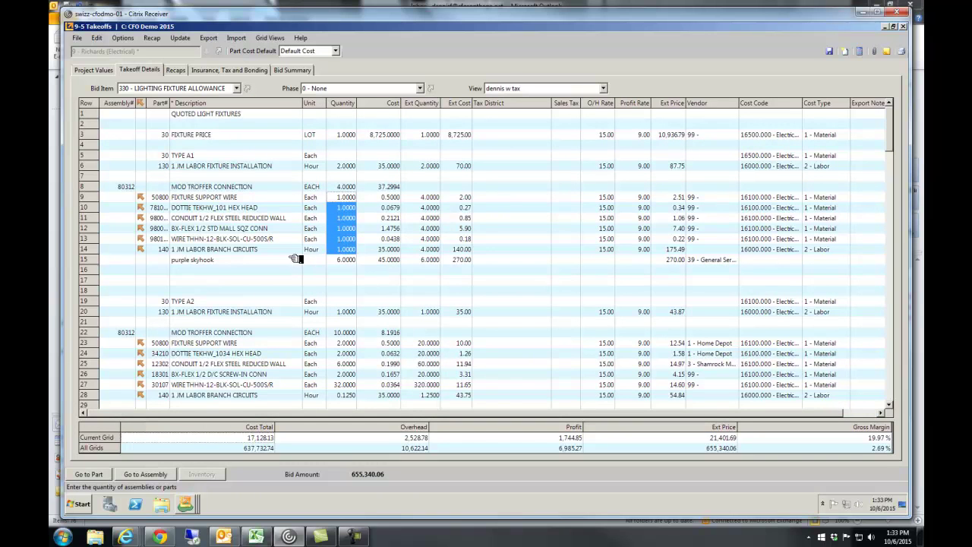
{"action": "left_click", "coordinate": [85, 260]}
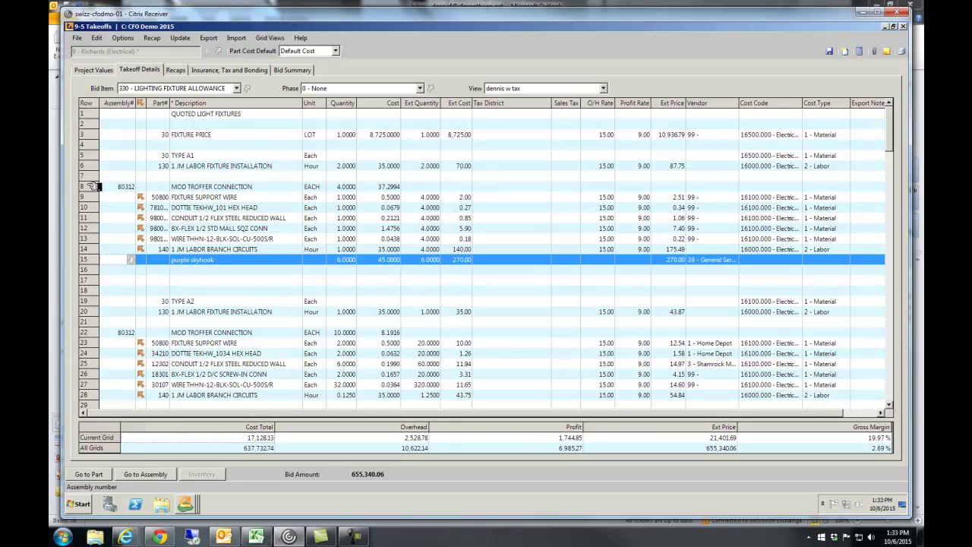
{"action": "left_click_drag", "start_coordinate": [99, 186], "coordinate": [112, 249]}
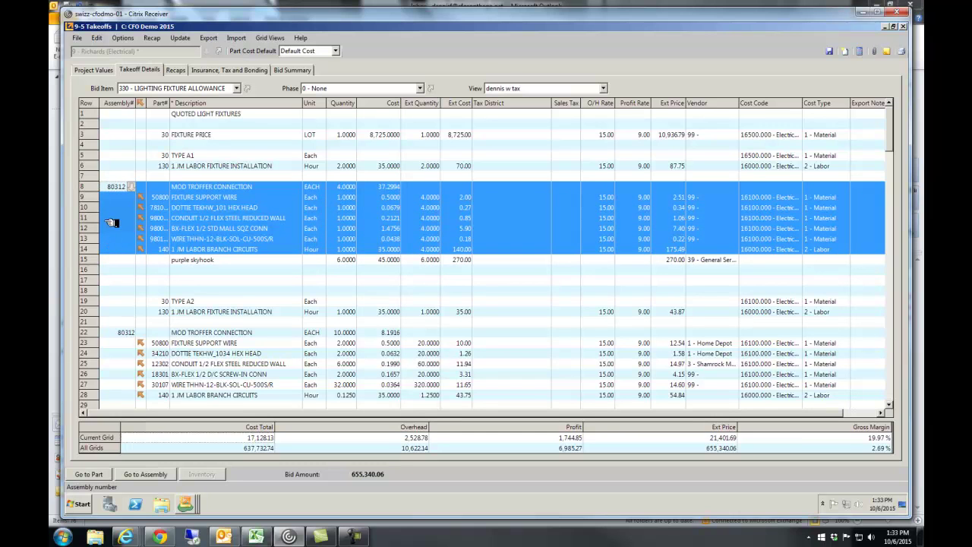
Look through the takeoff's available bid items and phases, keeping phase 0 - None
{"action": "left_click", "coordinate": [144, 89]}
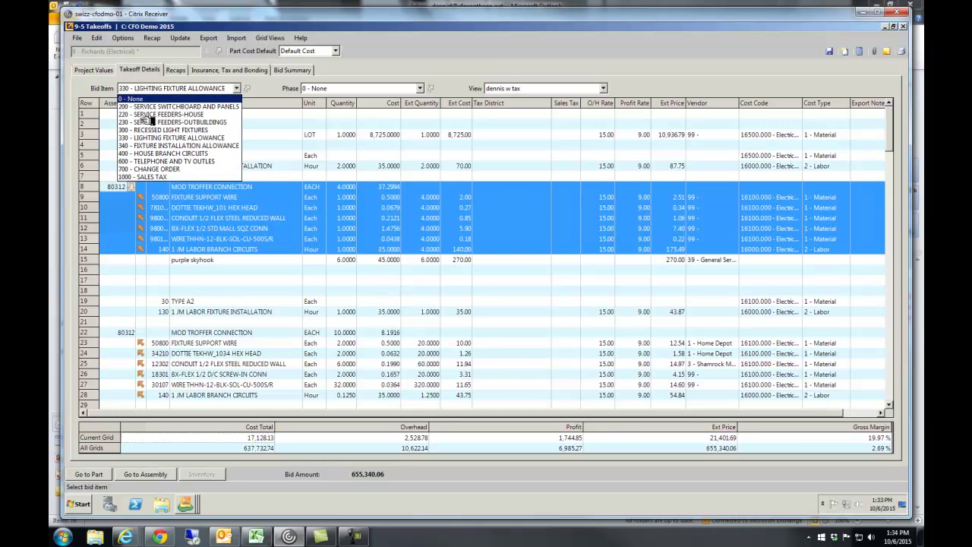
{"action": "left_click", "coordinate": [329, 88]}
{"action": "left_click", "coordinate": [328, 89]}
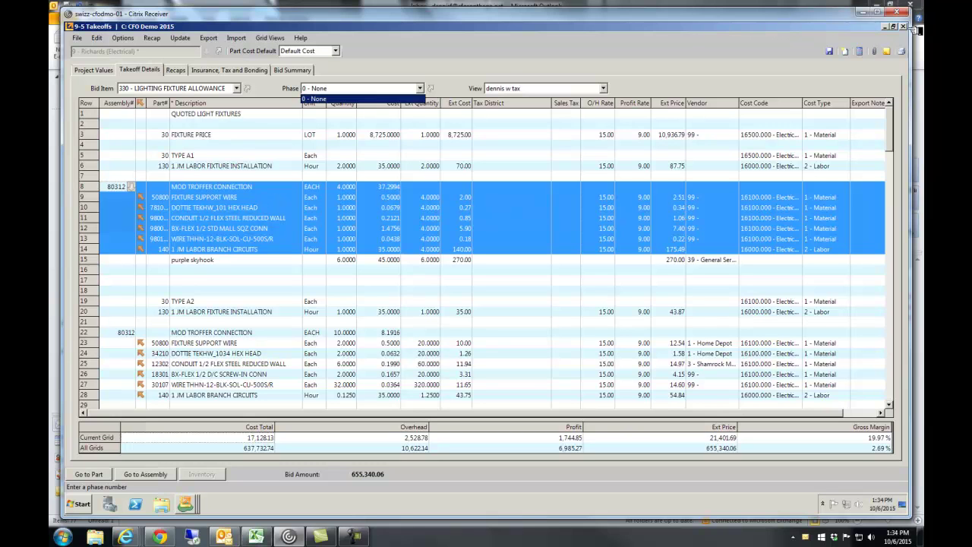
{"action": "key", "text": "Return"}
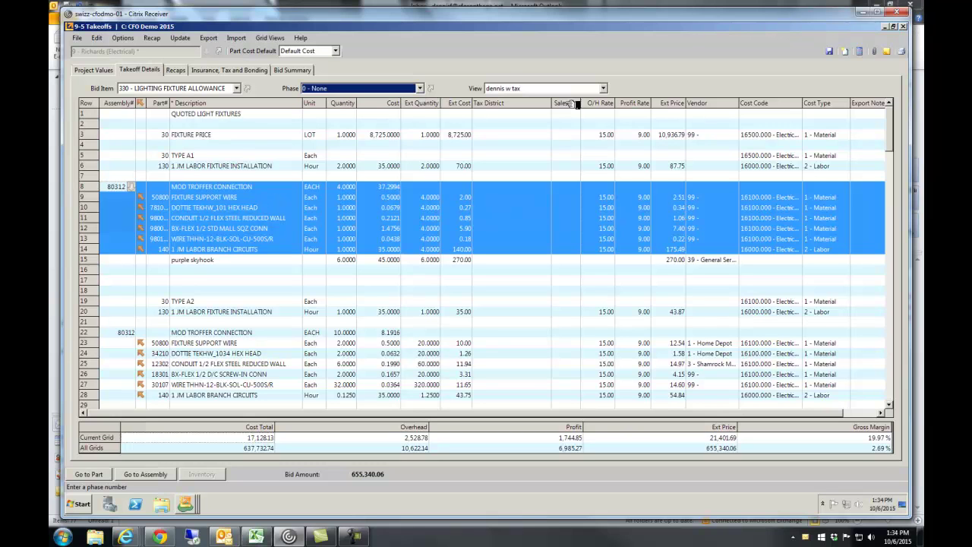
Close the takeoff without saving its changes, and open Progress Billing from Accounts Receivable in a maximized window
{"action": "left_click", "coordinate": [903, 27]}
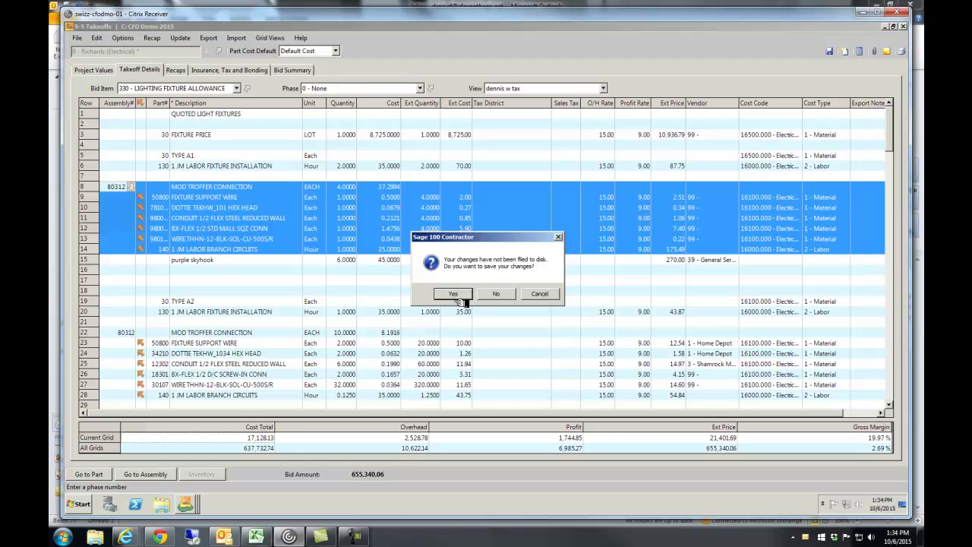
{"action": "left_click", "coordinate": [494, 295]}
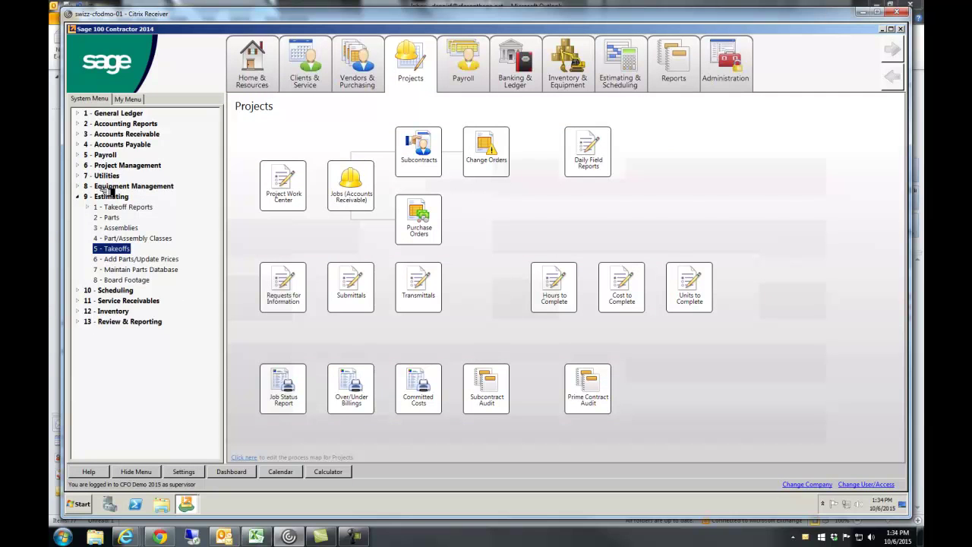
{"action": "left_click", "coordinate": [78, 135]}
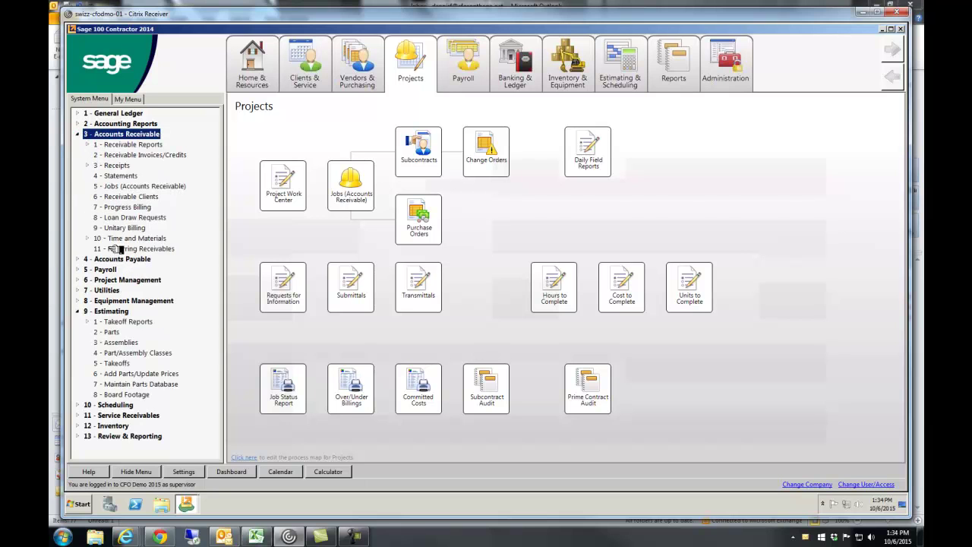
{"action": "left_click", "coordinate": [130, 209]}
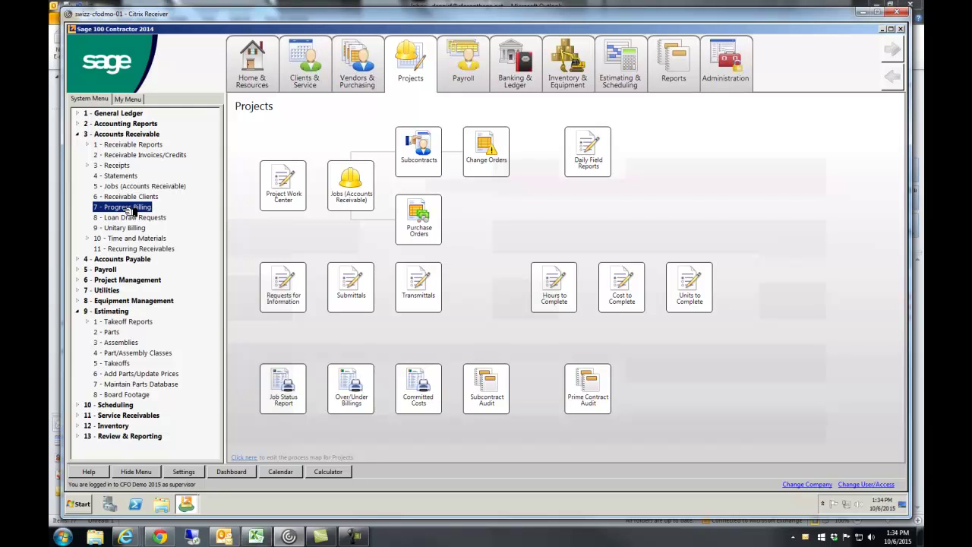
{"action": "double_click", "coordinate": [133, 210]}
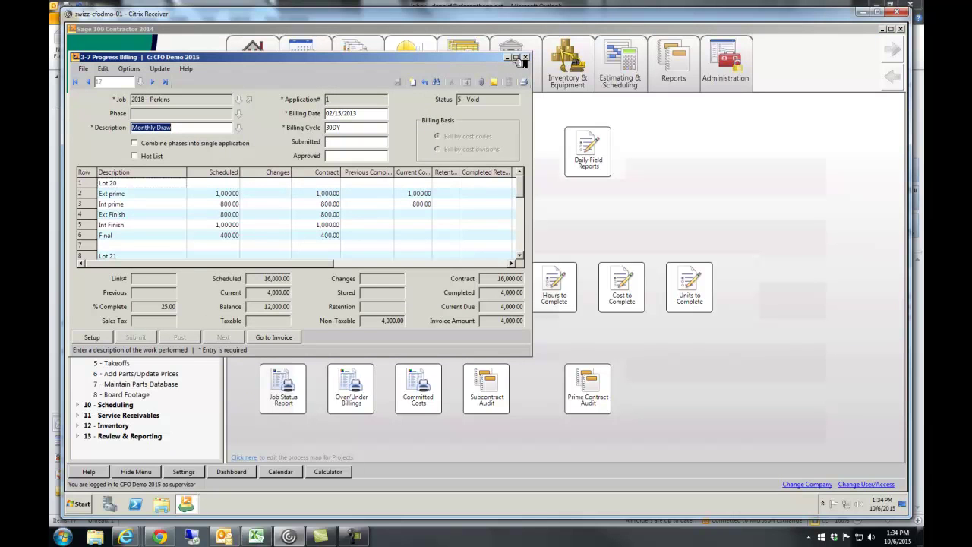
{"action": "left_click", "coordinate": [515, 57]}
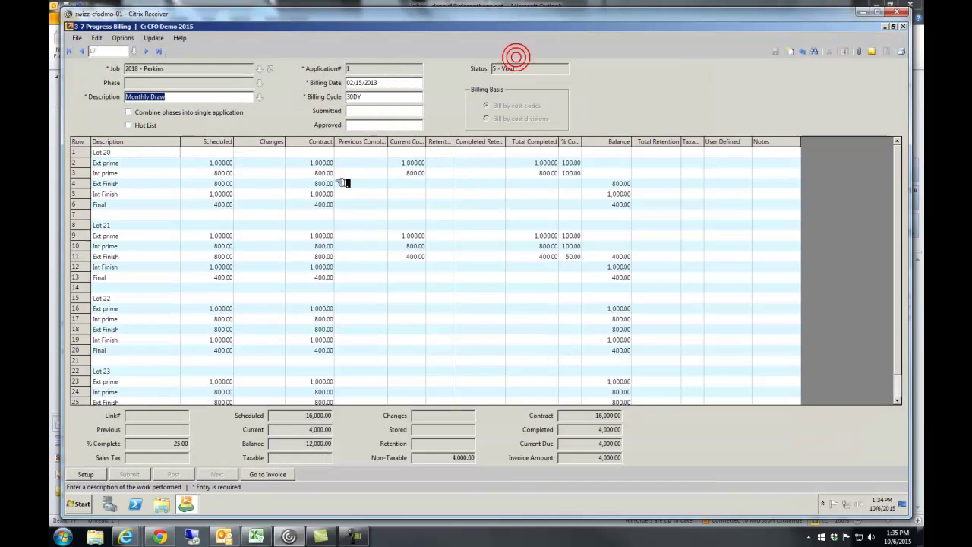
Examine how the progress billing rows are grouped by lot, from Ext prime through Final
{"action": "left_click", "coordinate": [79, 153]}
{"action": "left_click_drag", "start_coordinate": [86, 157], "coordinate": [95, 351]}
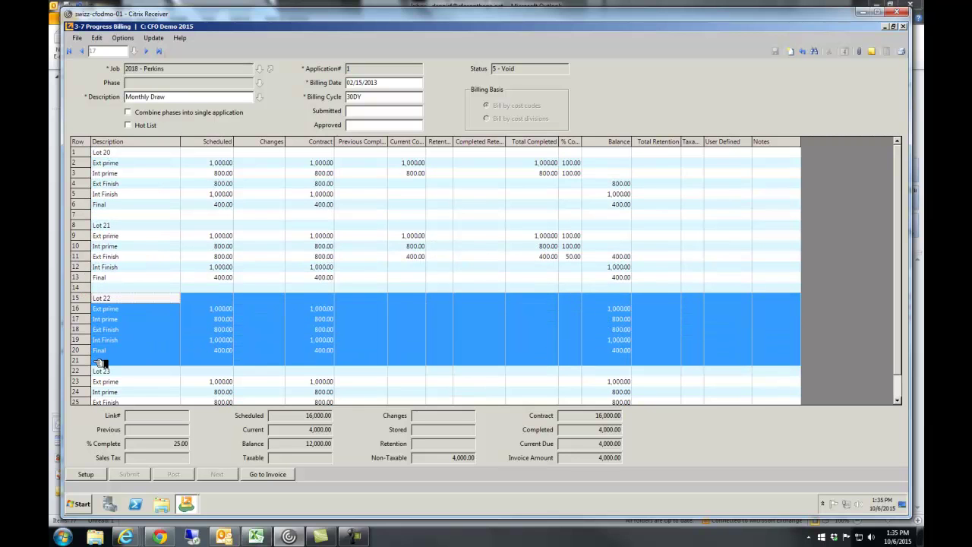
{"action": "left_click", "coordinate": [111, 163]}
{"action": "left_click_drag", "start_coordinate": [124, 198], "coordinate": [126, 208]}
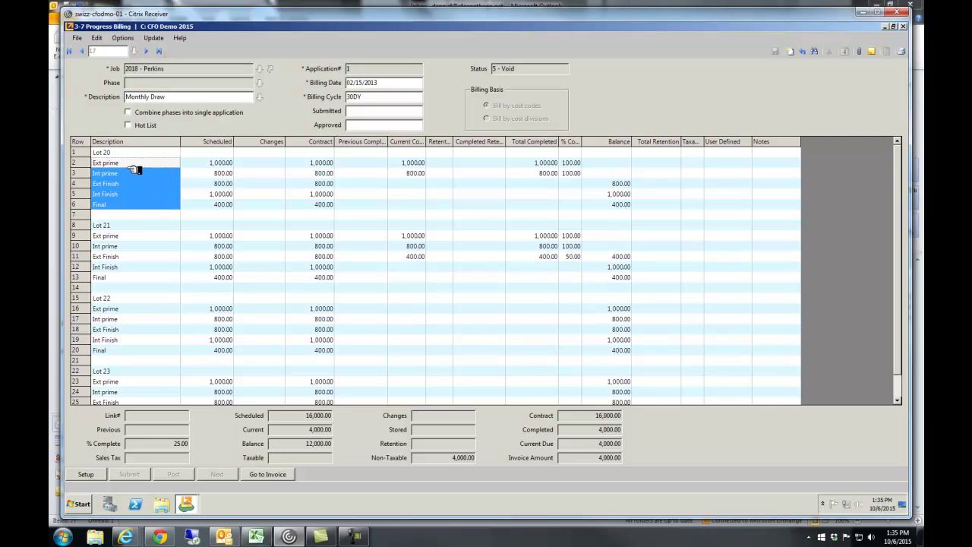
{"action": "left_click_drag", "start_coordinate": [132, 164], "coordinate": [163, 198]}
Review the completion percentages billed for Lots 20 and 21, and the rows of Lot 22
{"action": "left_click", "coordinate": [583, 163]}
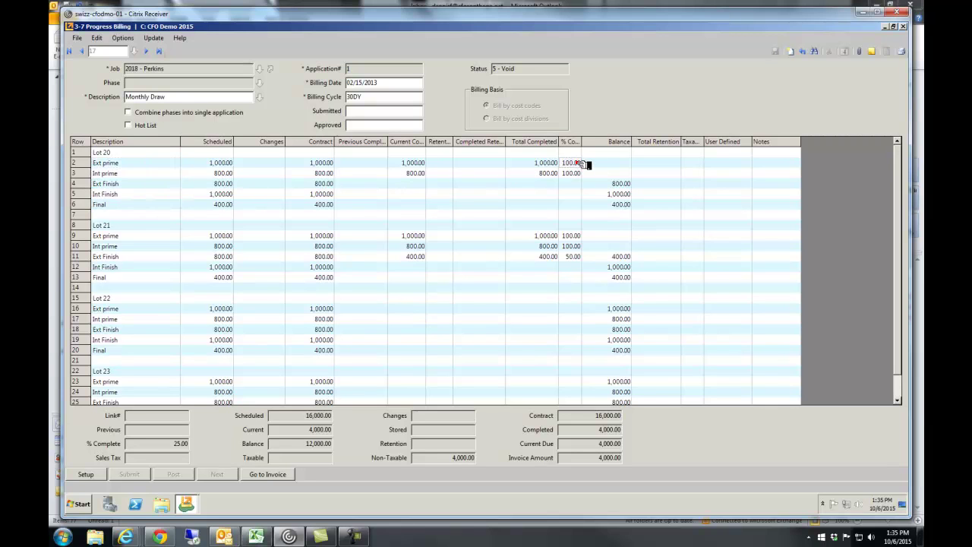
{"action": "left_click", "coordinate": [571, 174]}
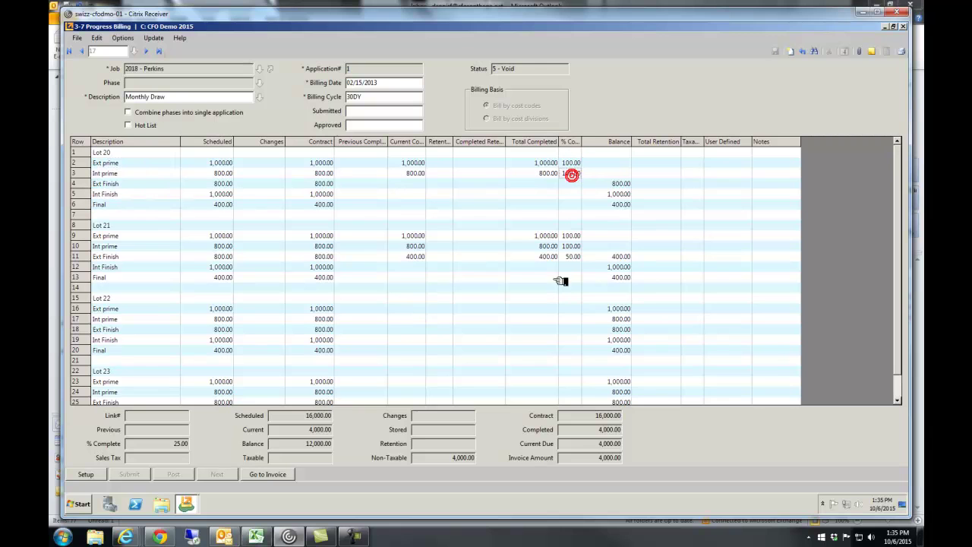
{"action": "left_click", "coordinate": [576, 246]}
{"action": "left_click", "coordinate": [576, 256]}
{"action": "key", "text": "Return"}
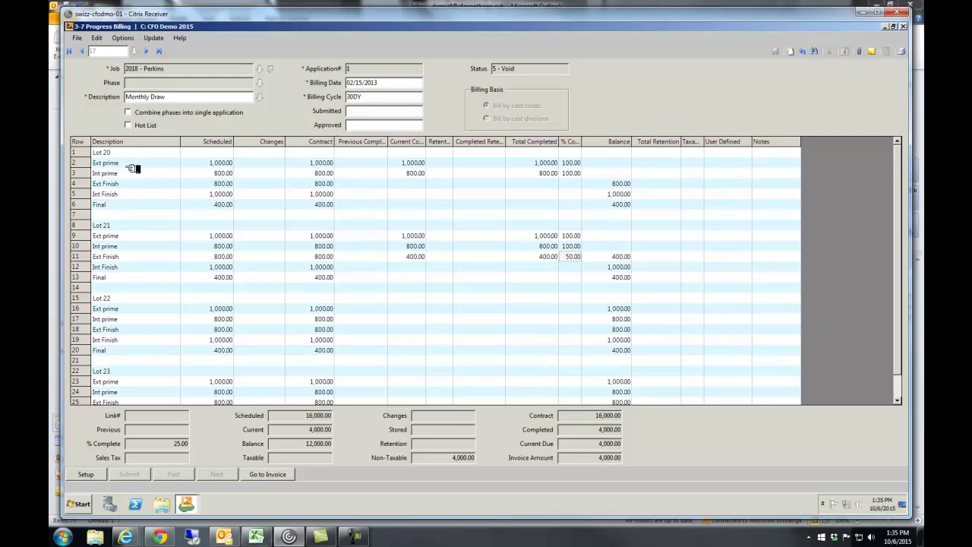
{"action": "left_click_drag", "start_coordinate": [85, 152], "coordinate": [91, 349]}
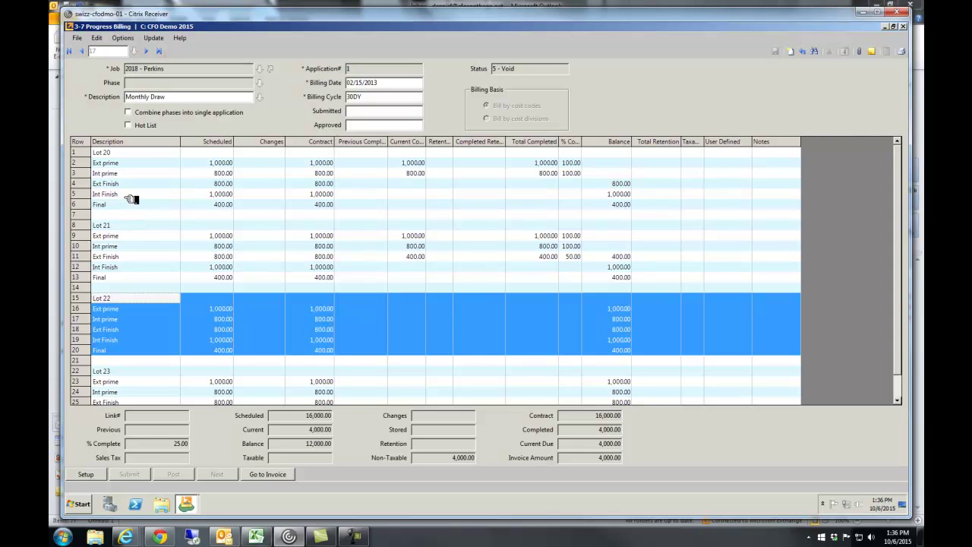
Close Progress Billing and collapse the Accounts Receivable and Estimating module lists
{"action": "left_click", "coordinate": [904, 27]}
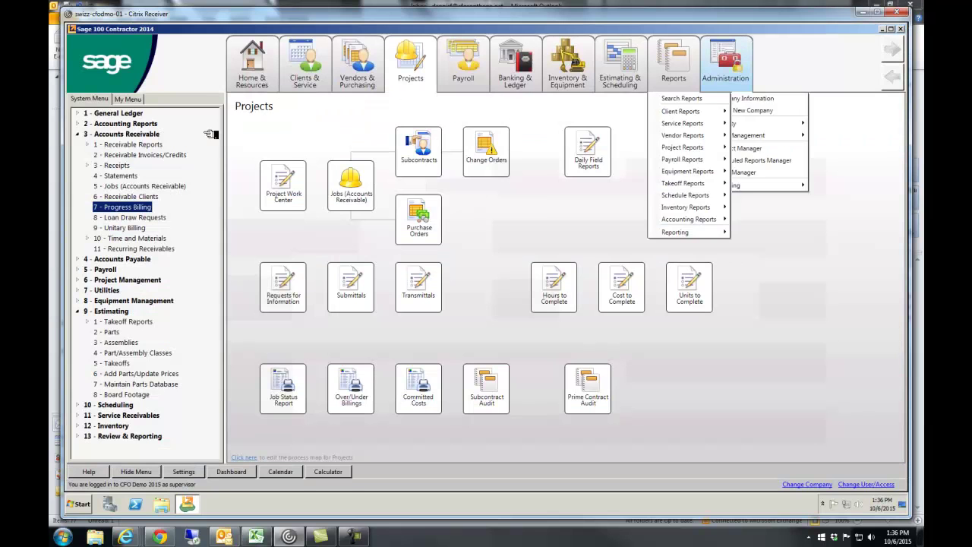
{"action": "left_click", "coordinate": [78, 134]}
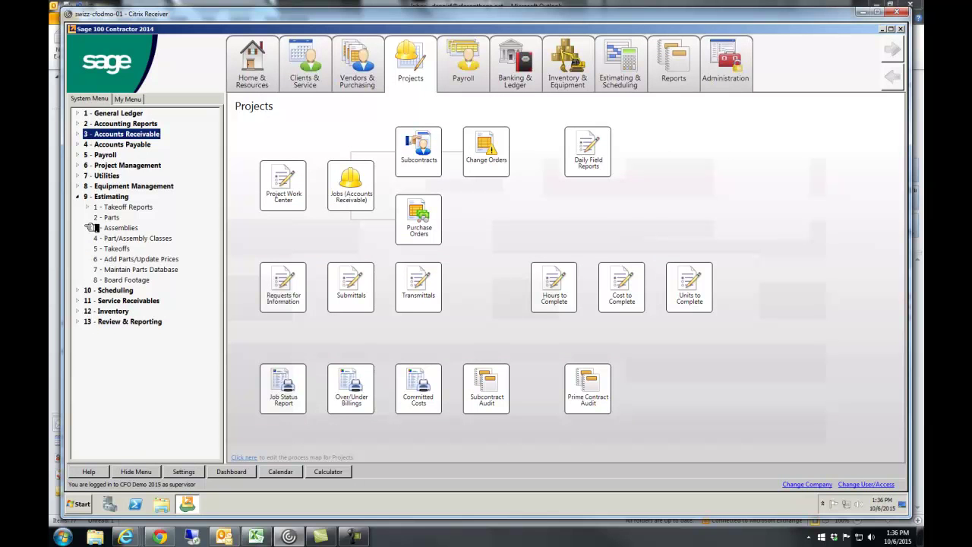
{"action": "left_click", "coordinate": [79, 198]}
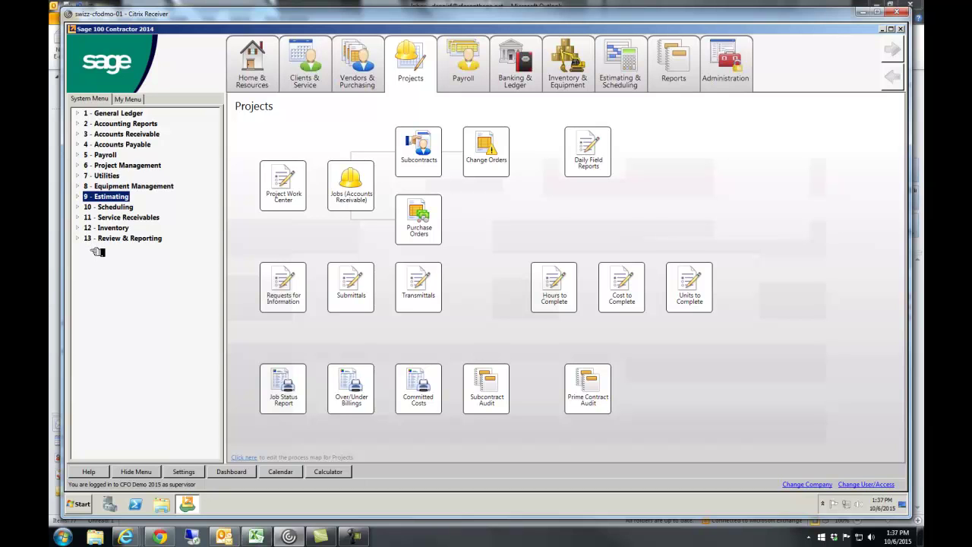
{"action": "left_click", "coordinate": [120, 115]}
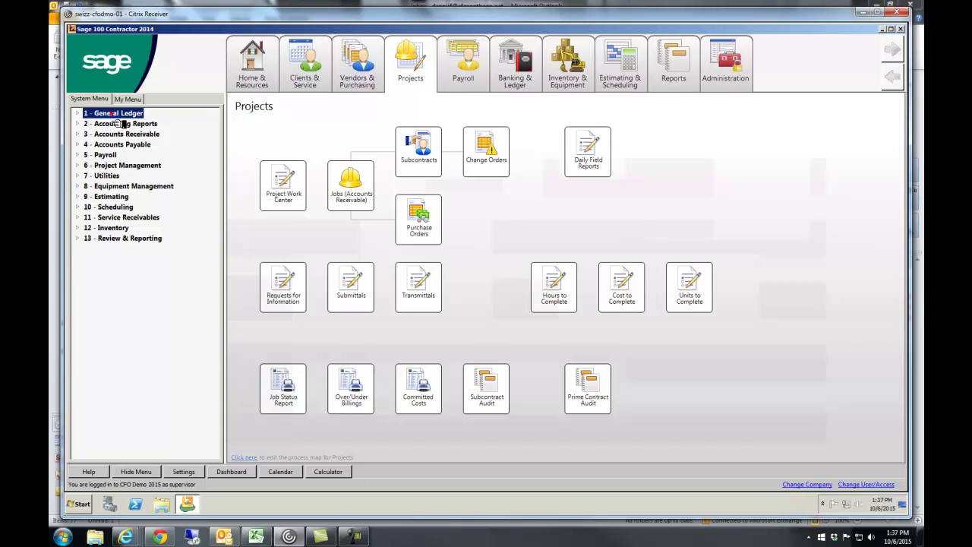
Try permitting Estimator / Super and Owner access to the Project Management module, and cancel the security change
{"action": "left_click", "coordinate": [97, 167]}
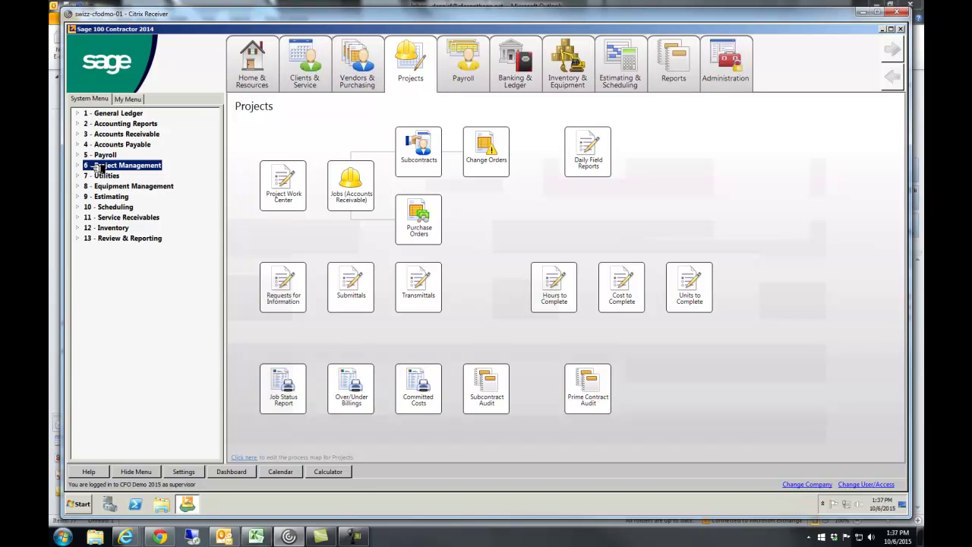
{"action": "right_click", "coordinate": [97, 168]}
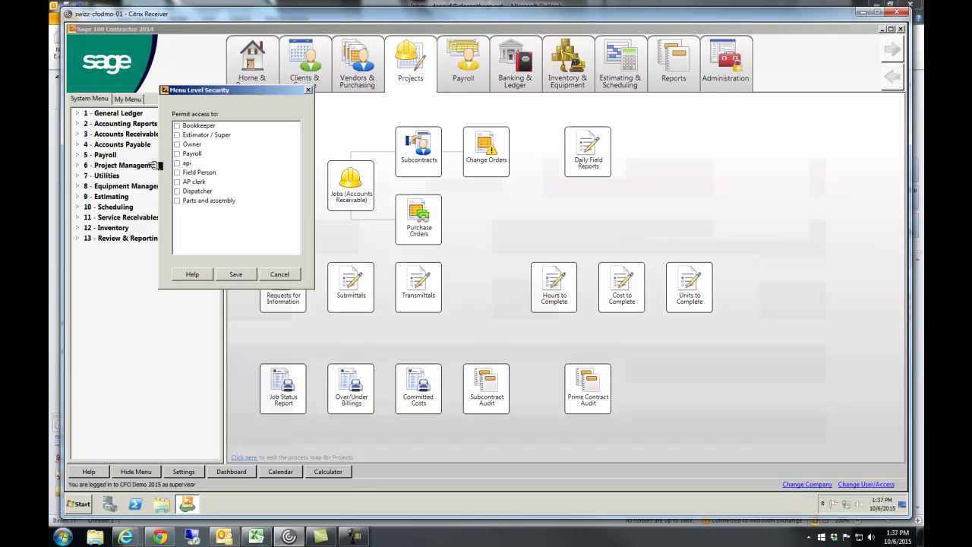
{"action": "left_click", "coordinate": [179, 135]}
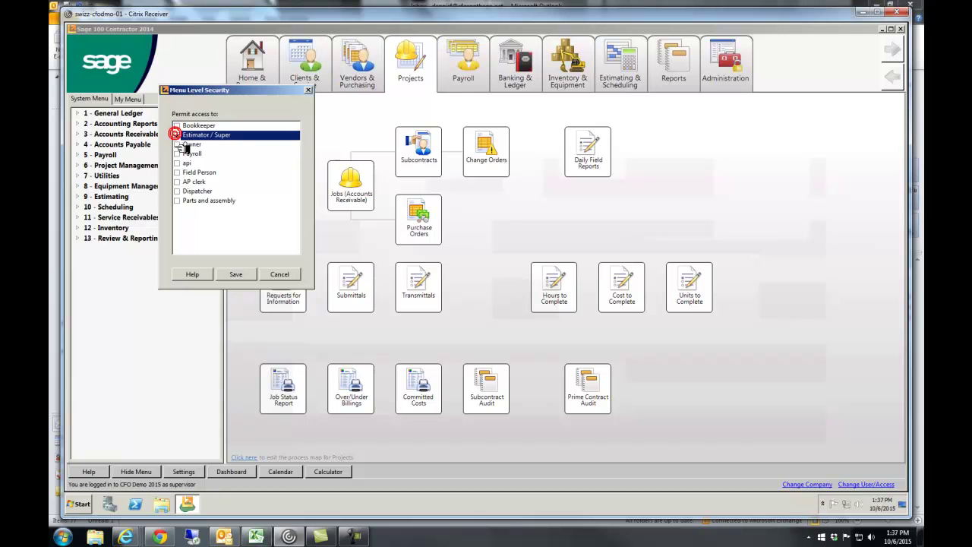
{"action": "left_click", "coordinate": [187, 145]}
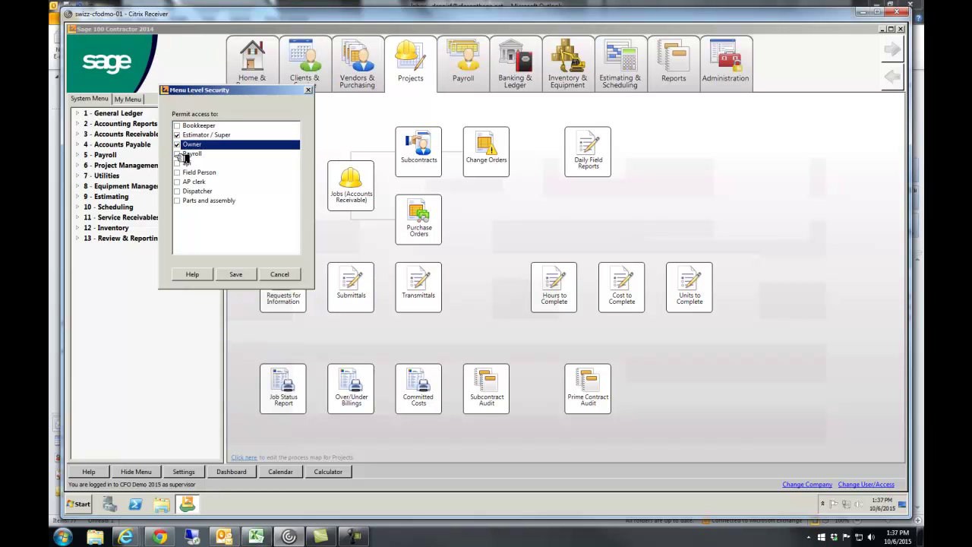
{"action": "left_click", "coordinate": [178, 135]}
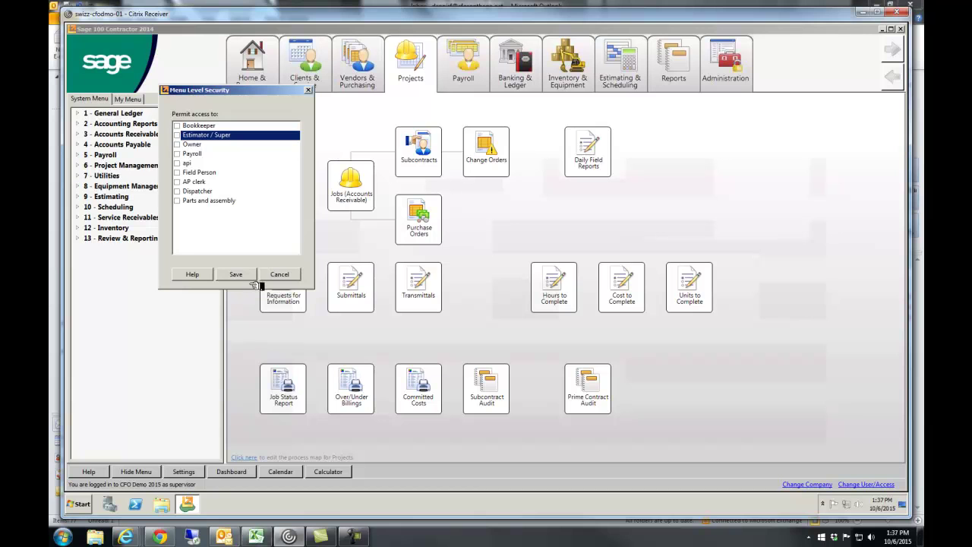
{"action": "left_click", "coordinate": [278, 275]}
Examine which user groups are permitted access to Job Reports under Project Management
{"action": "left_click", "coordinate": [78, 165]}
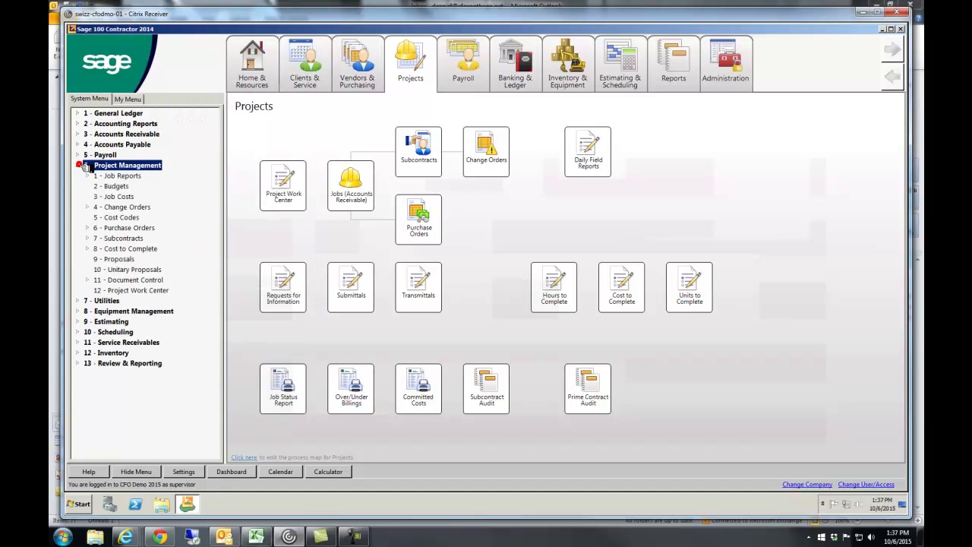
{"action": "left_click", "coordinate": [116, 176]}
{"action": "right_click", "coordinate": [133, 186]}
{"action": "left_click", "coordinate": [178, 186]}
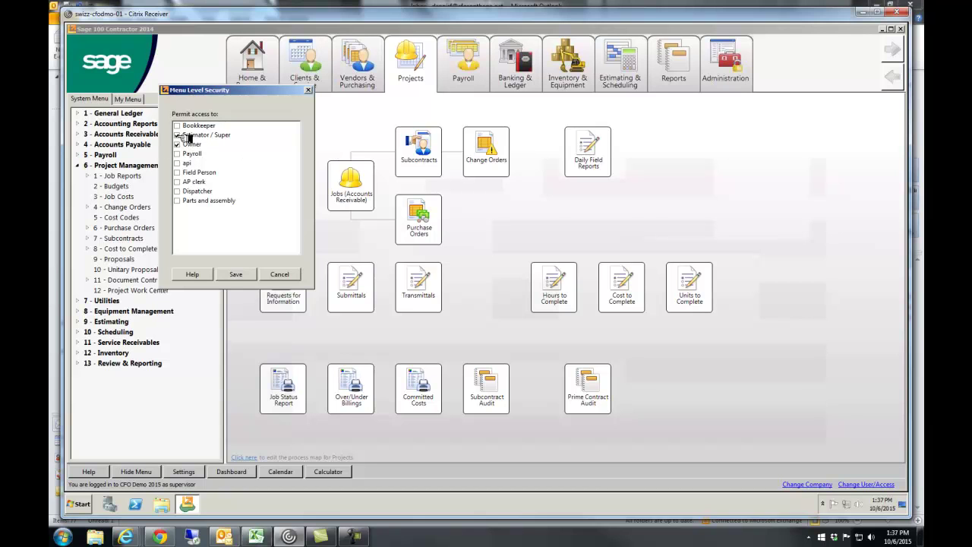
{"action": "left_click", "coordinate": [281, 274]}
Look at the Job Status Report's printing window under Job Reports, and close it
{"action": "double_click", "coordinate": [122, 175]}
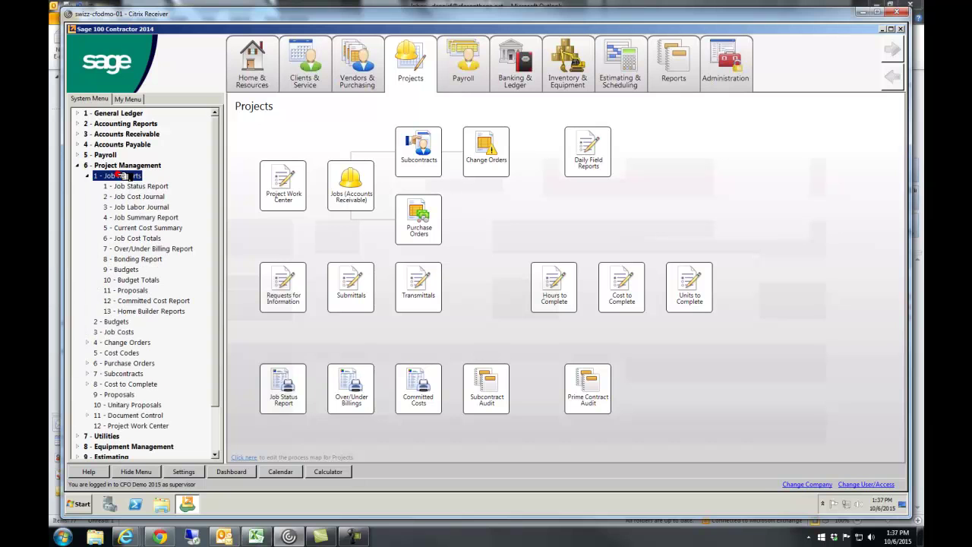
{"action": "left_click", "coordinate": [144, 188]}
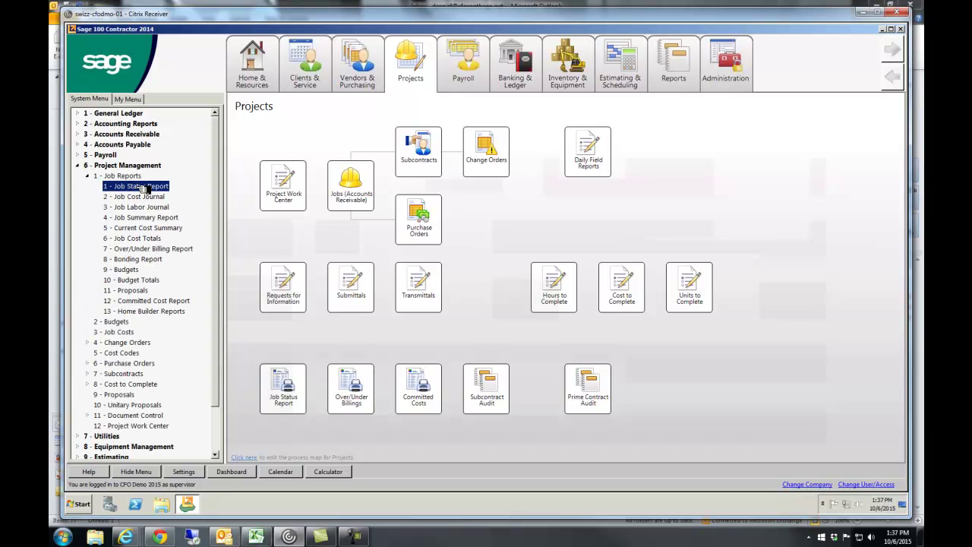
{"action": "double_click", "coordinate": [143, 189]}
{"action": "left_click", "coordinate": [621, 362]}
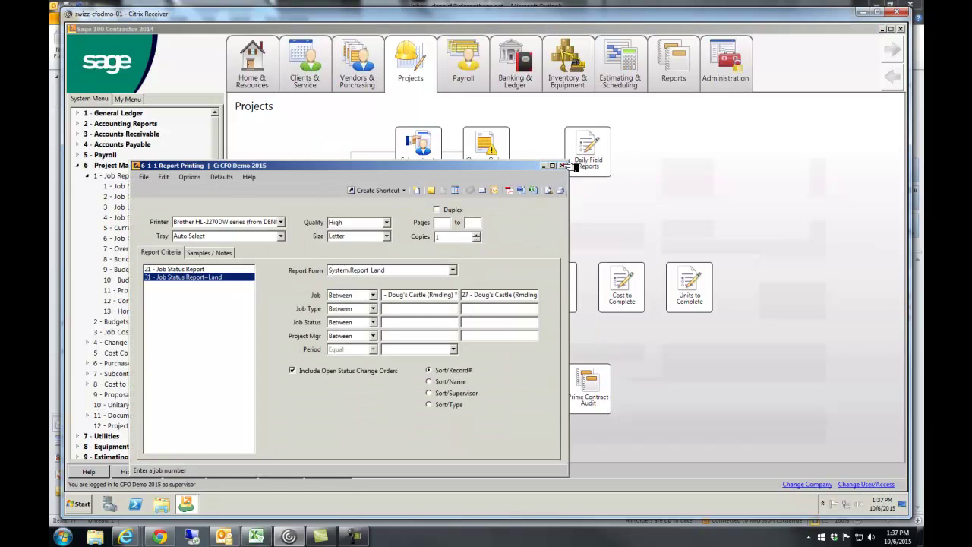
{"action": "left_click", "coordinate": [561, 166]}
Try permitting Owner access to the Job Status Report, and cancel the security change
{"action": "right_click", "coordinate": [151, 188]}
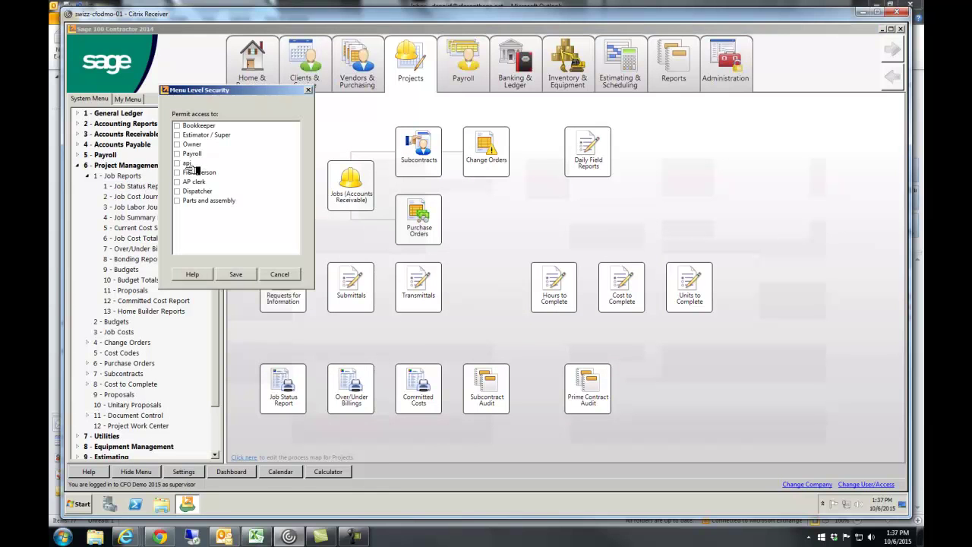
{"action": "left_click", "coordinate": [183, 145]}
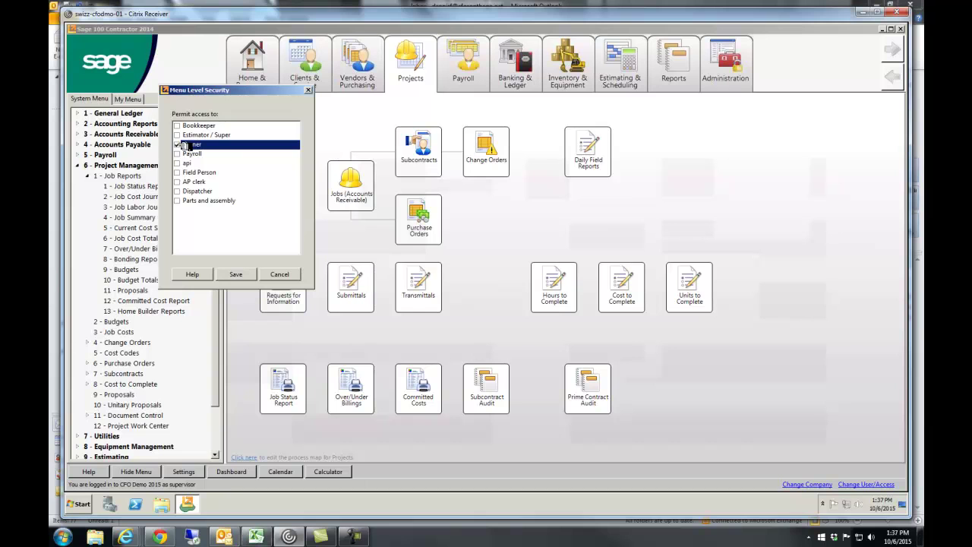
{"action": "left_click", "coordinate": [279, 273]}
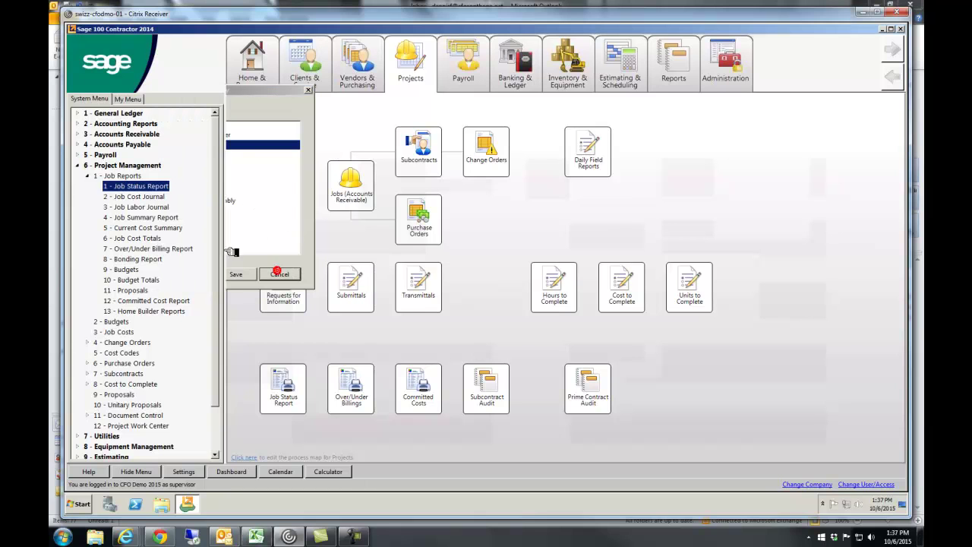
Look through Payroll's Federal and State Tax Filing forms and its Payroll Reports, ending on Certified Payroll Forms
{"action": "left_click", "coordinate": [77, 166]}
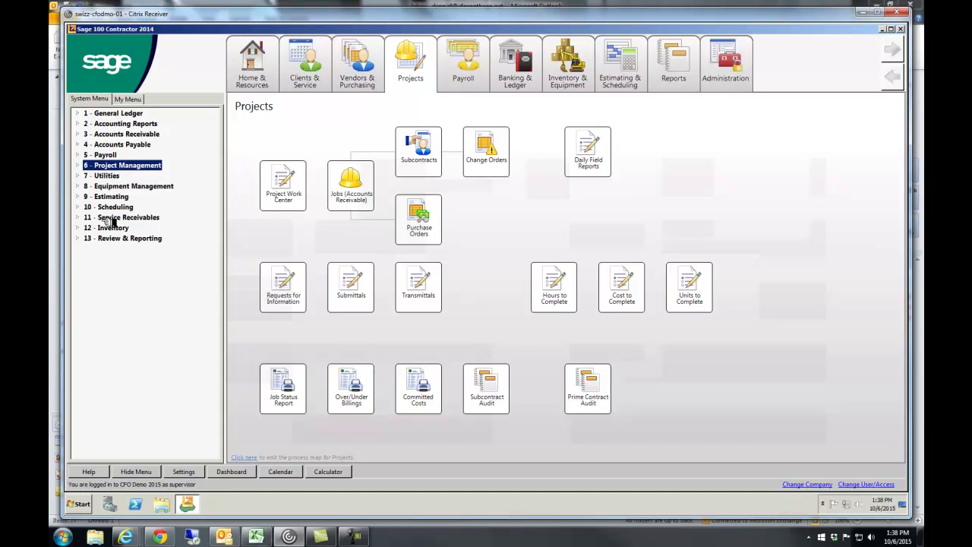
{"action": "left_click", "coordinate": [81, 155]}
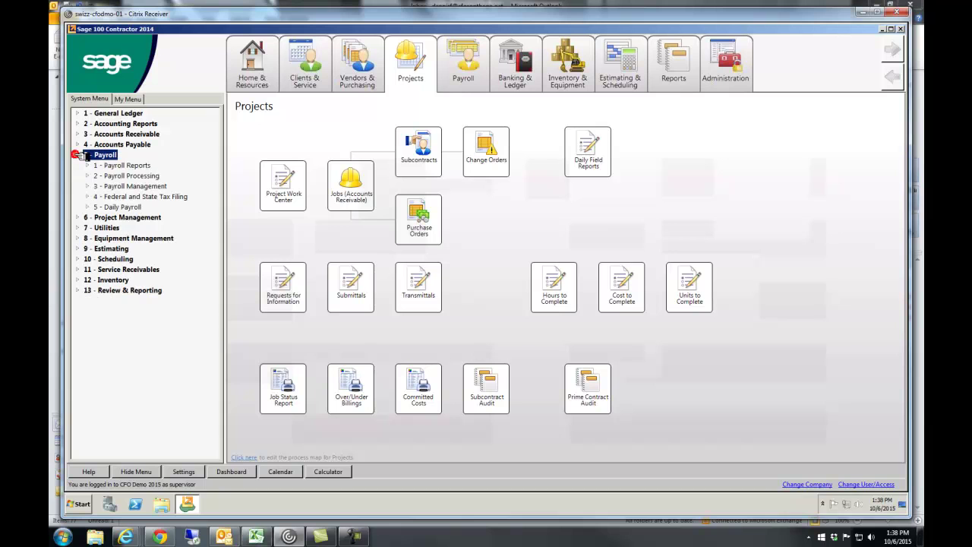
{"action": "left_click", "coordinate": [91, 197]}
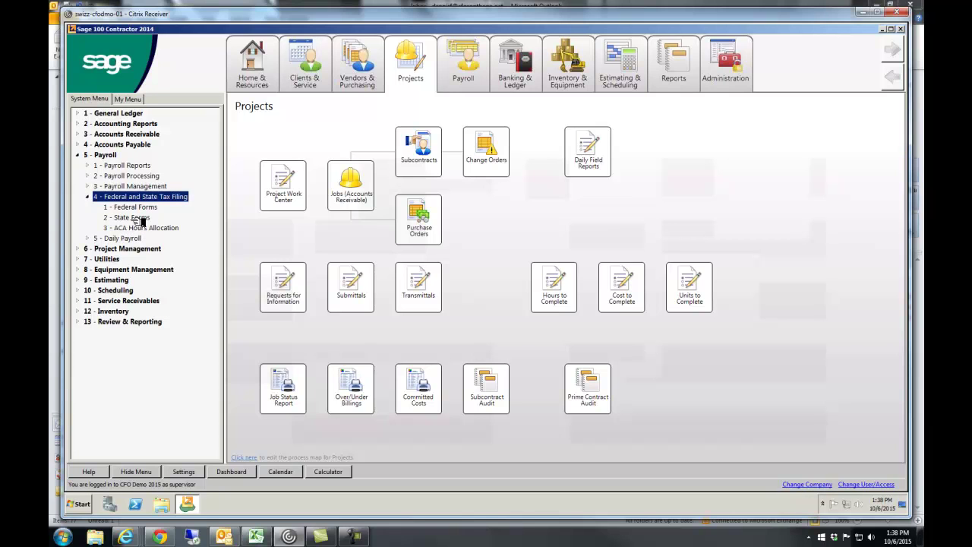
{"action": "left_click", "coordinate": [136, 218]}
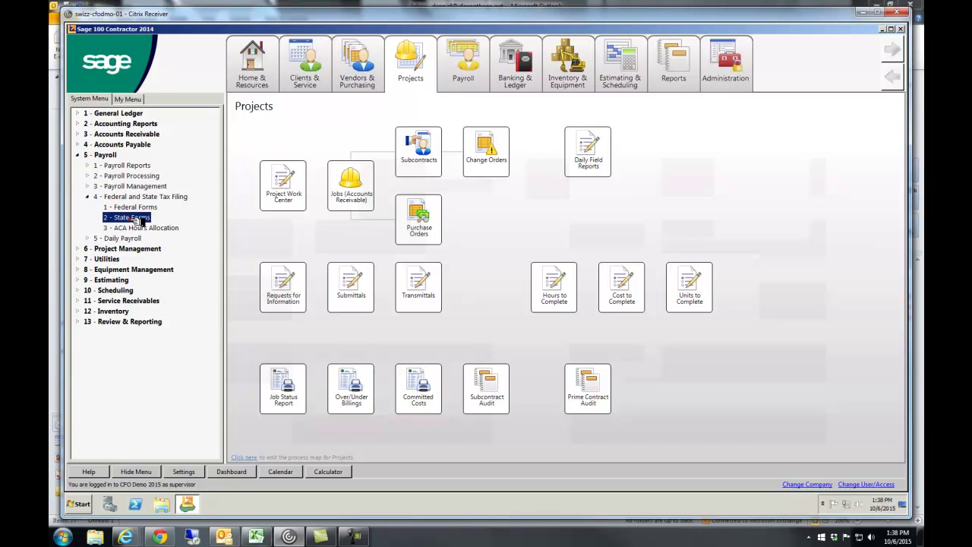
{"action": "double_click", "coordinate": [95, 166]}
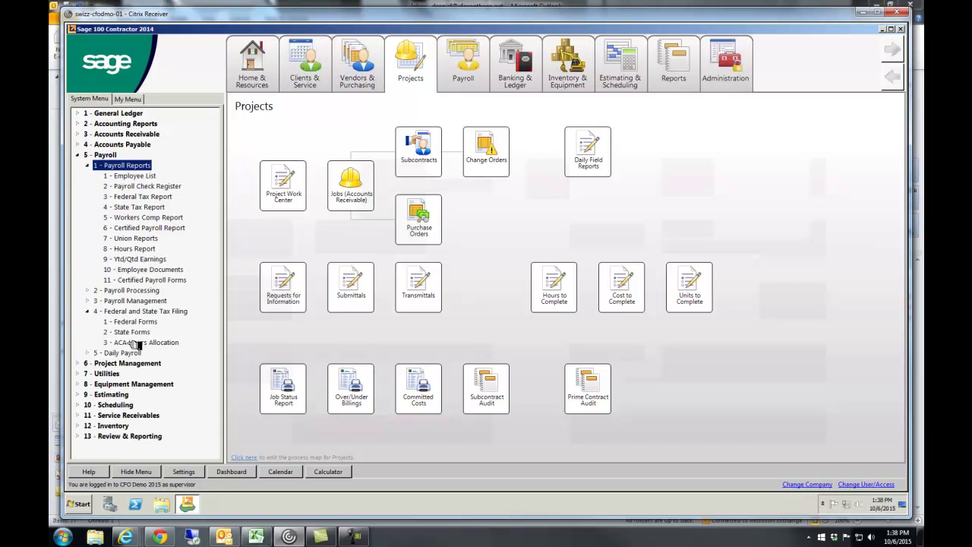
{"action": "left_click", "coordinate": [142, 281]}
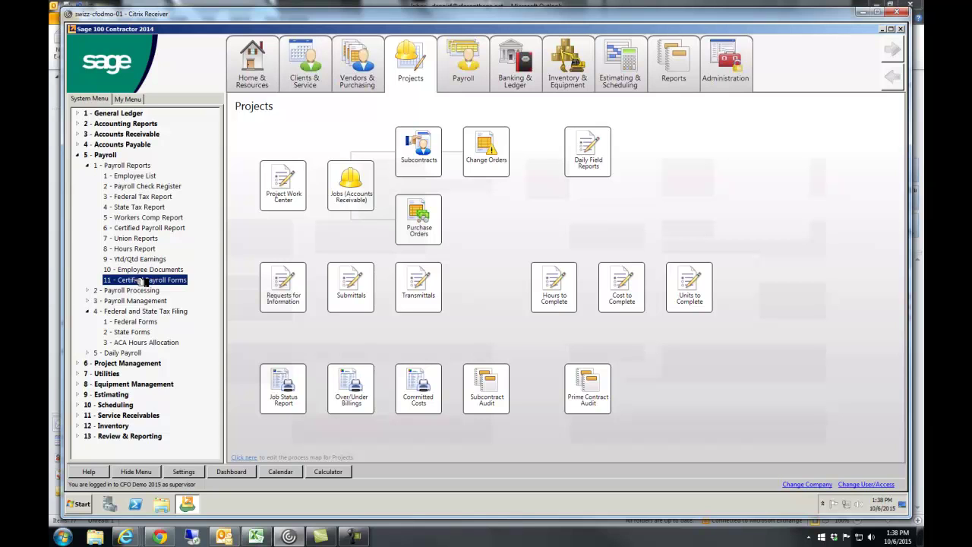
Open Daily Field Reports under Projects and bring up the existing report preceding the new blank record
{"action": "left_click", "coordinate": [80, 155]}
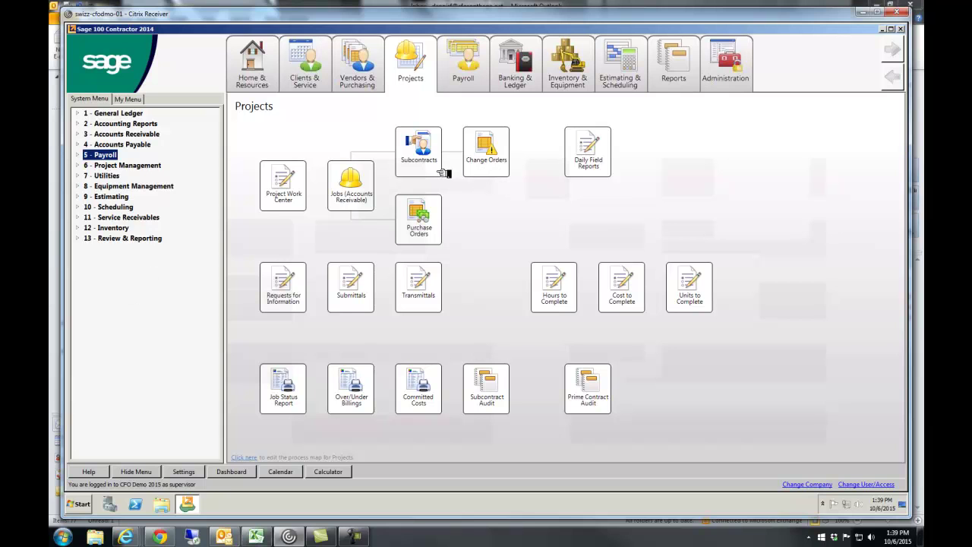
{"action": "left_click", "coordinate": [585, 156]}
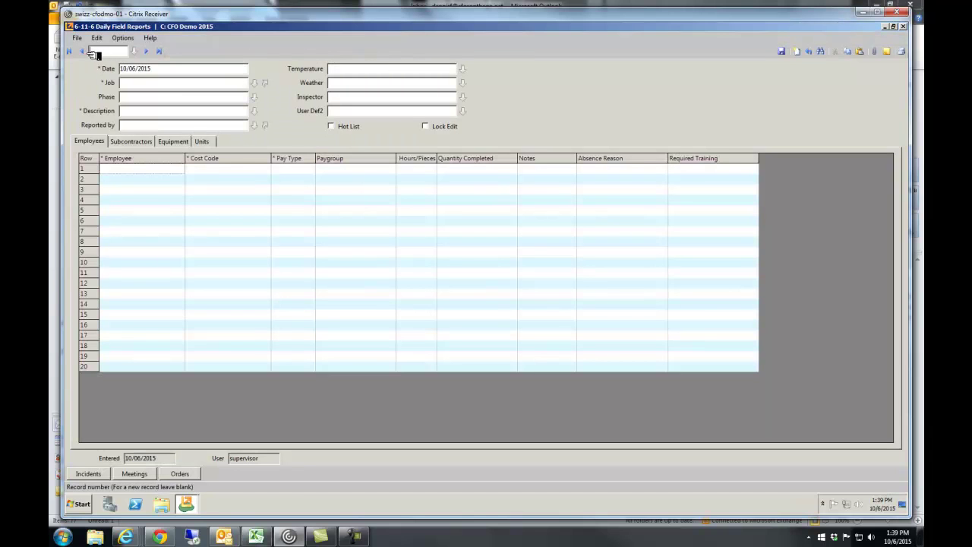
{"action": "left_click", "coordinate": [90, 51]}
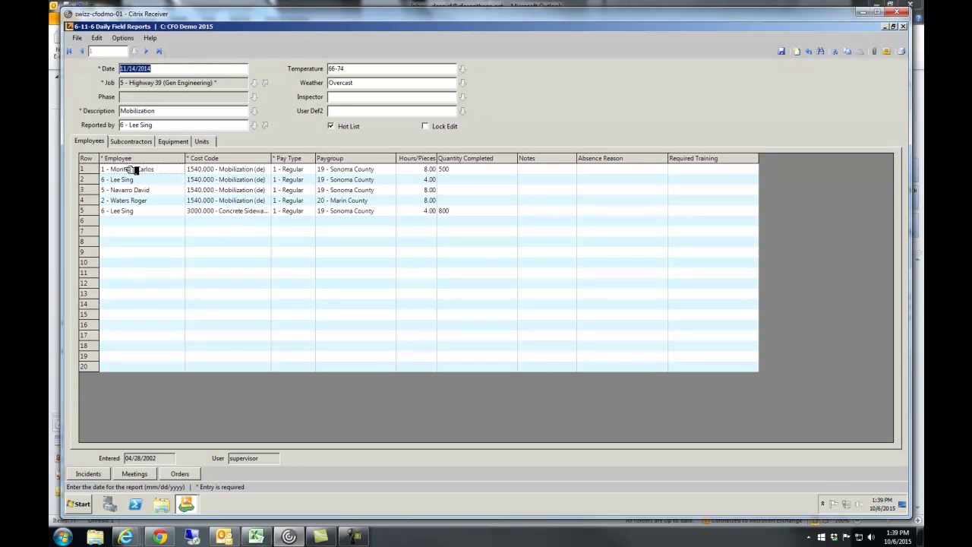
Examine the field report's date and reporter, and its employee rows with cost codes, pay types, paygroups and hours
{"action": "left_click_drag", "start_coordinate": [135, 169], "coordinate": [131, 213]}
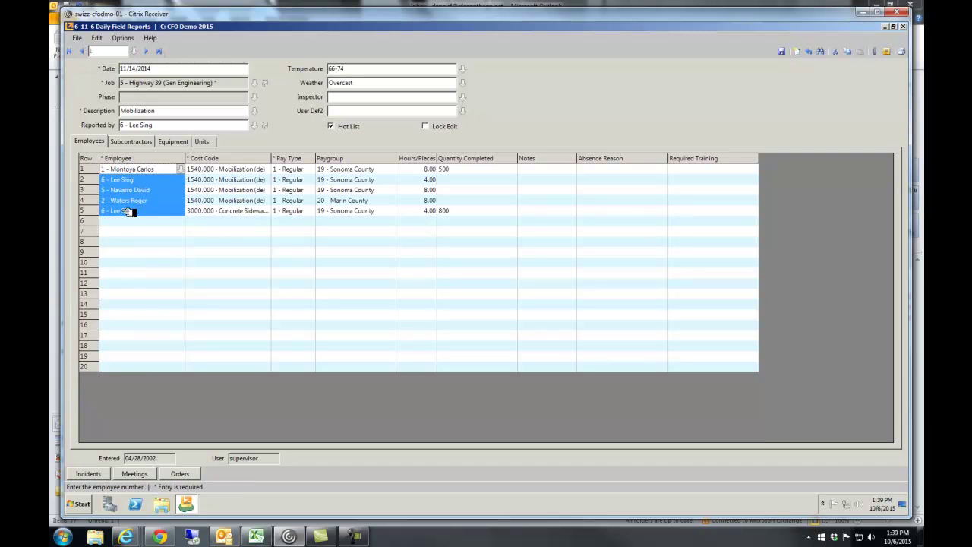
{"action": "left_click", "coordinate": [157, 69]}
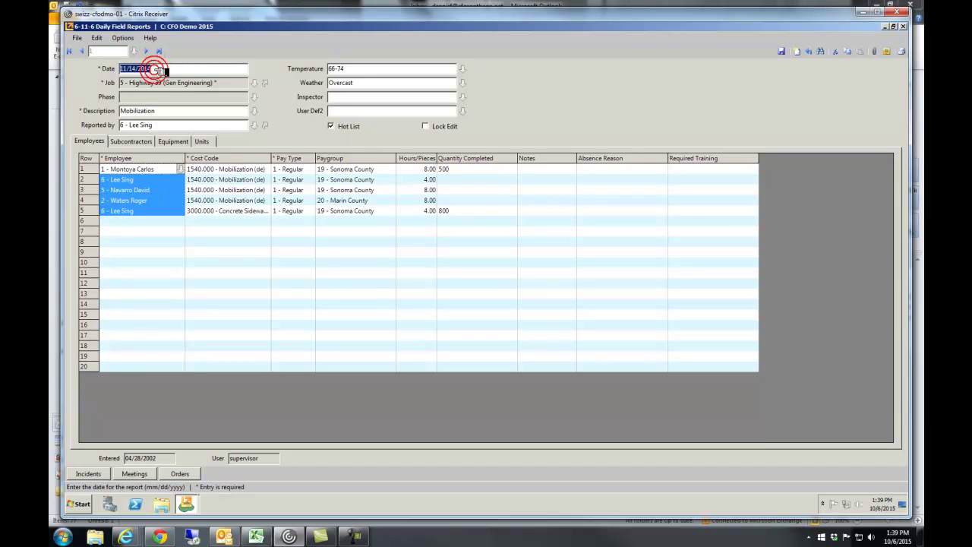
{"action": "left_click", "coordinate": [158, 125]}
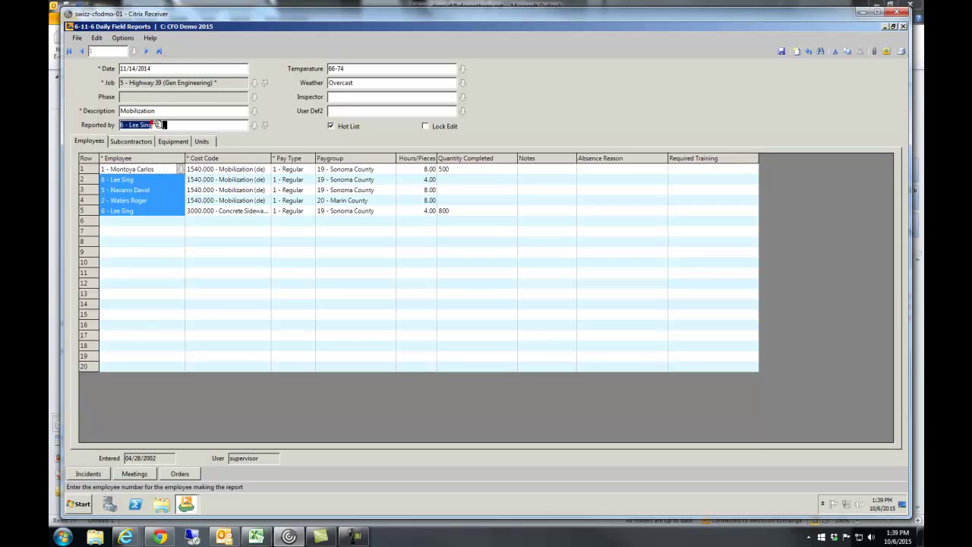
{"action": "left_click", "coordinate": [138, 164]}
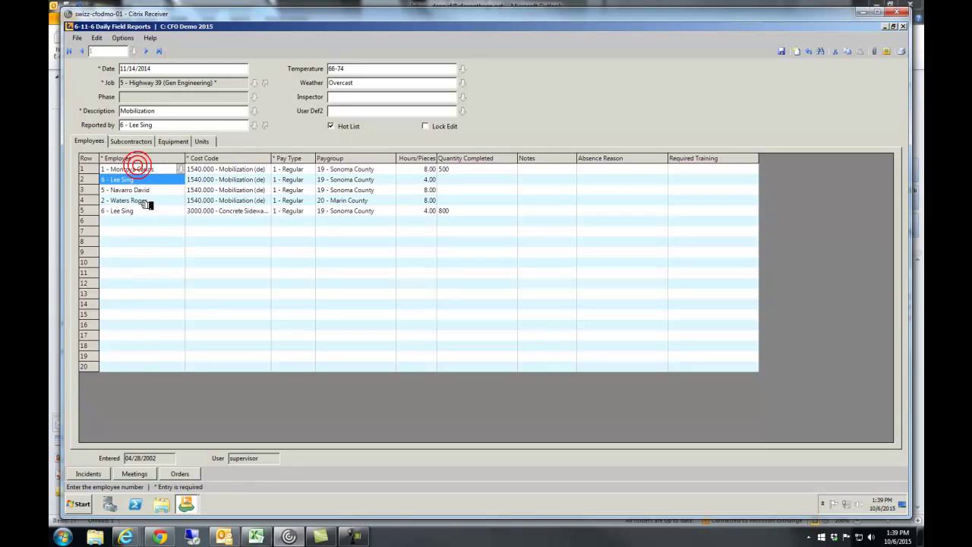
{"action": "left_click_drag", "start_coordinate": [144, 204], "coordinate": [144, 210]}
{"action": "left_click_drag", "start_coordinate": [211, 169], "coordinate": [218, 208]}
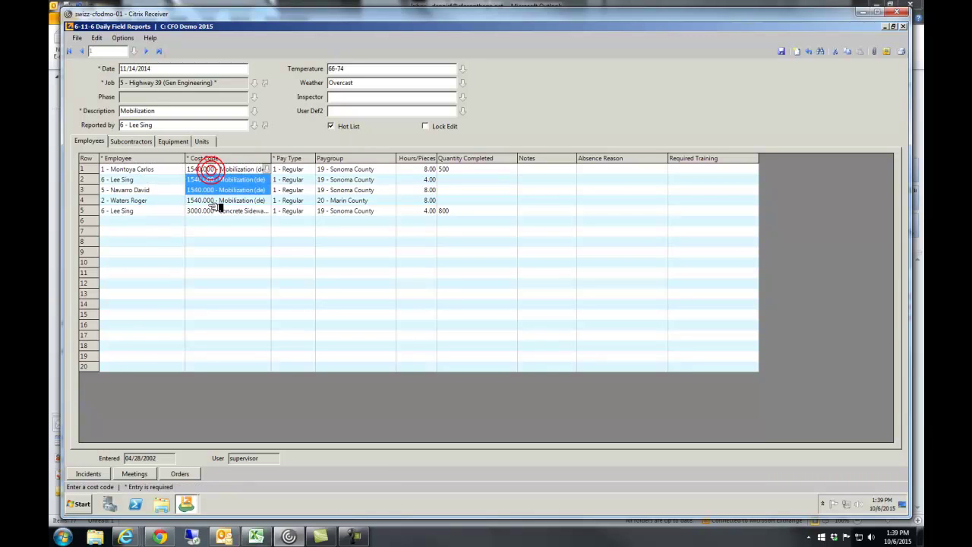
{"action": "left_click_drag", "start_coordinate": [281, 173], "coordinate": [293, 212]}
{"action": "left_click", "coordinate": [357, 171]}
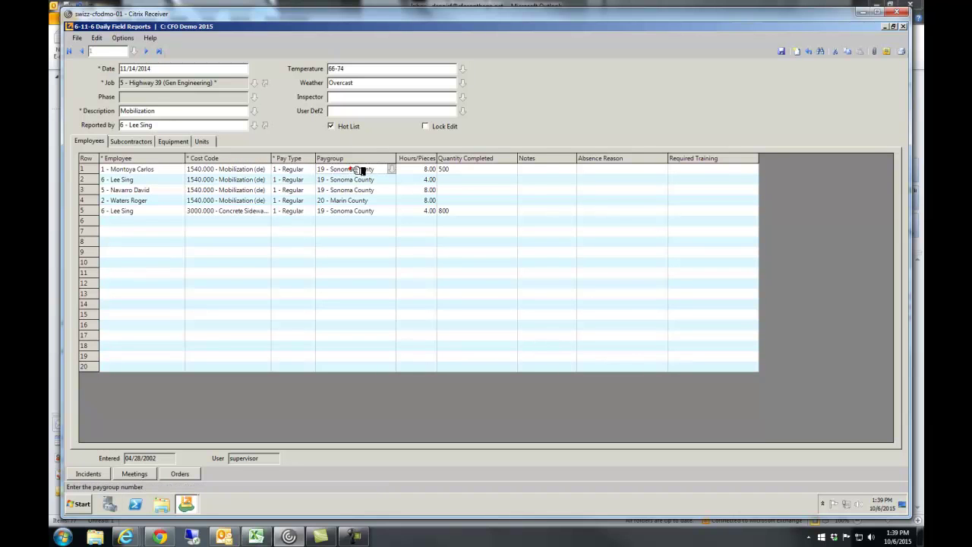
{"action": "left_click_drag", "start_coordinate": [361, 170], "coordinate": [357, 212]}
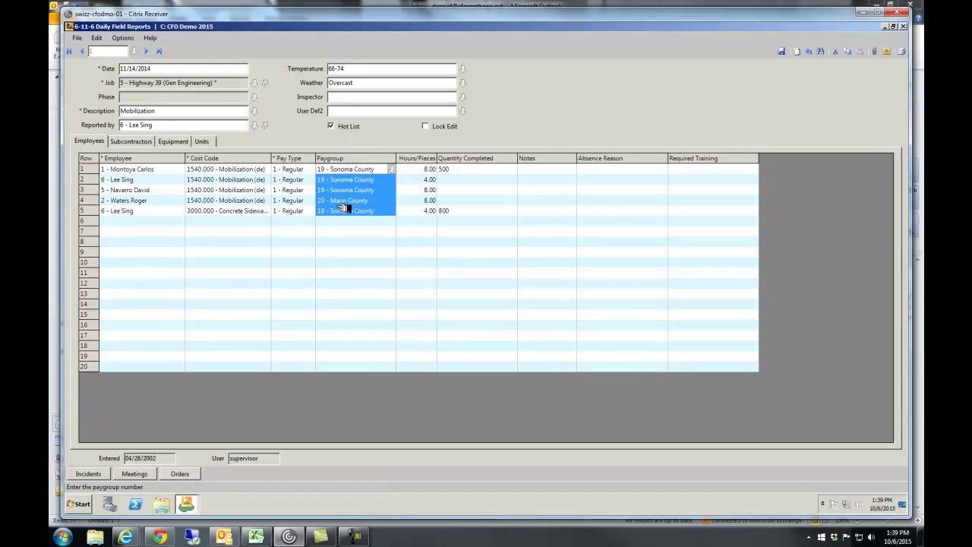
{"action": "left_click_drag", "start_coordinate": [412, 171], "coordinate": [425, 213]}
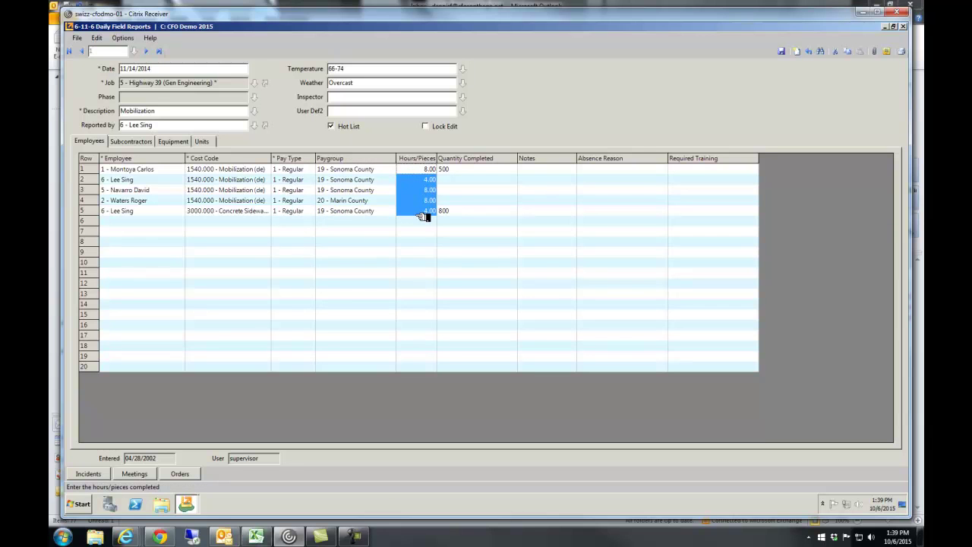
Look through the field report's subcontractors, equipment, incidents and meetings, and close Daily Field Reports
{"action": "left_click", "coordinate": [149, 142]}
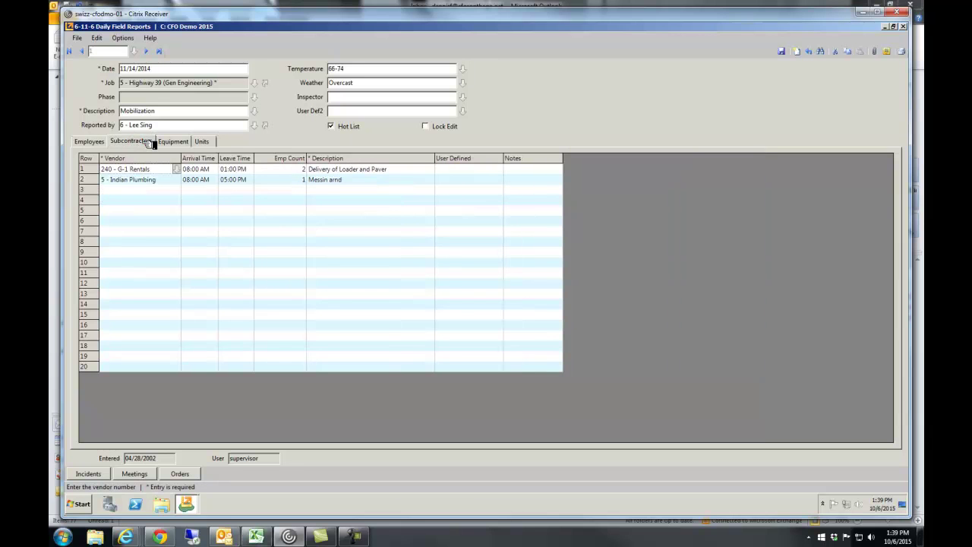
{"action": "left_click", "coordinate": [189, 143]}
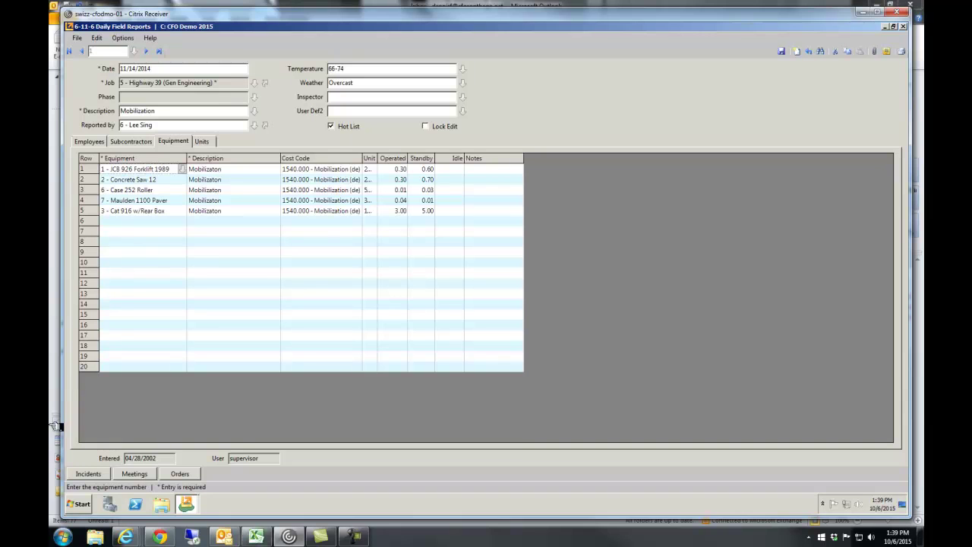
{"action": "left_click", "coordinate": [90, 474]}
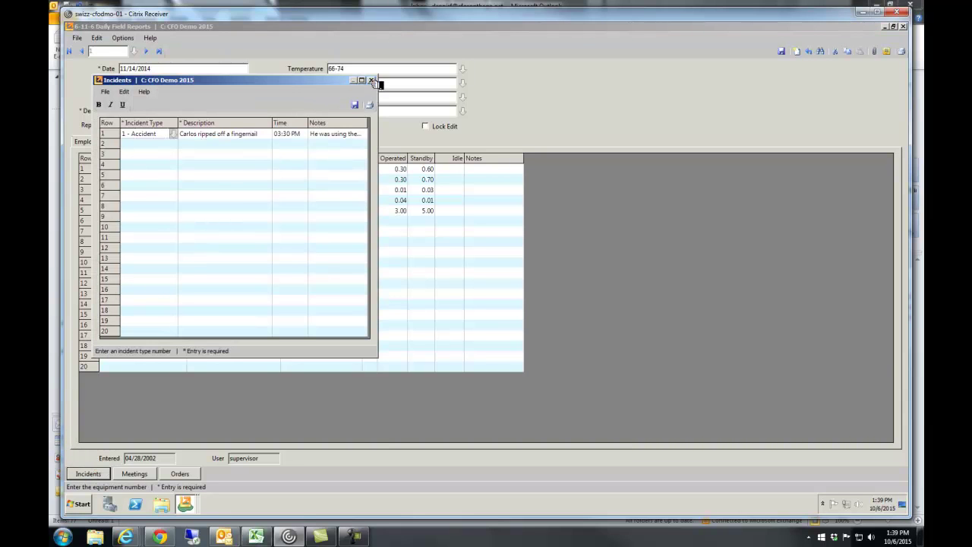
{"action": "left_click", "coordinate": [371, 80]}
{"action": "left_click", "coordinate": [154, 474]}
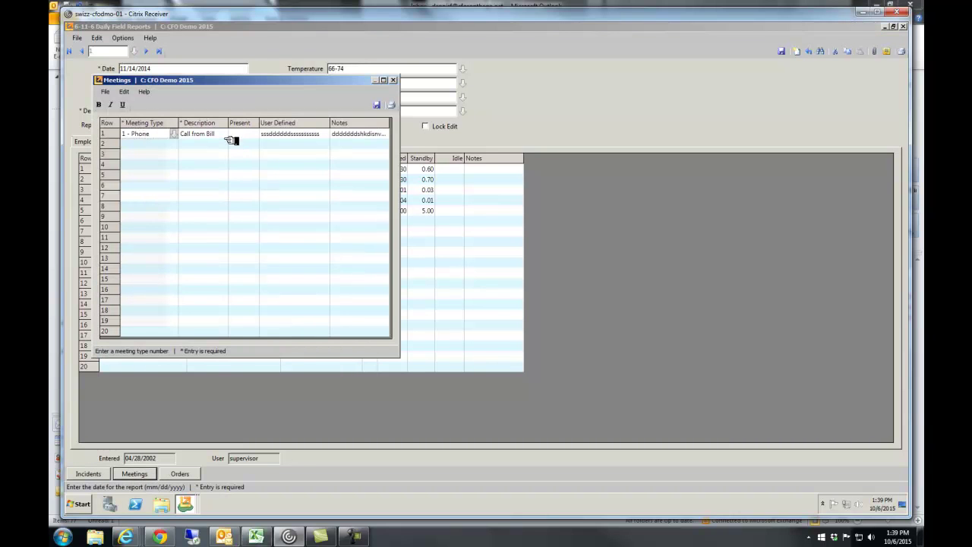
{"action": "left_click", "coordinate": [393, 80]}
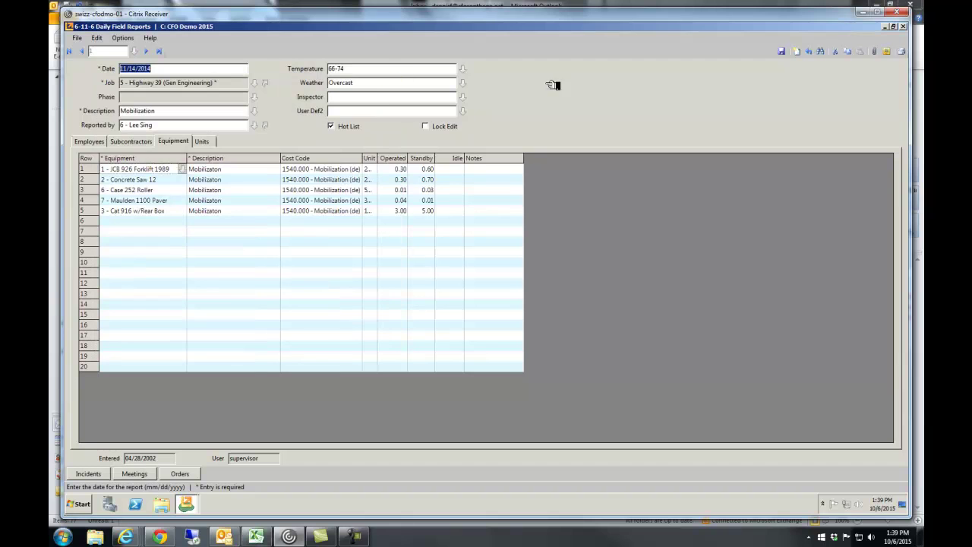
{"action": "left_click", "coordinate": [904, 26]}
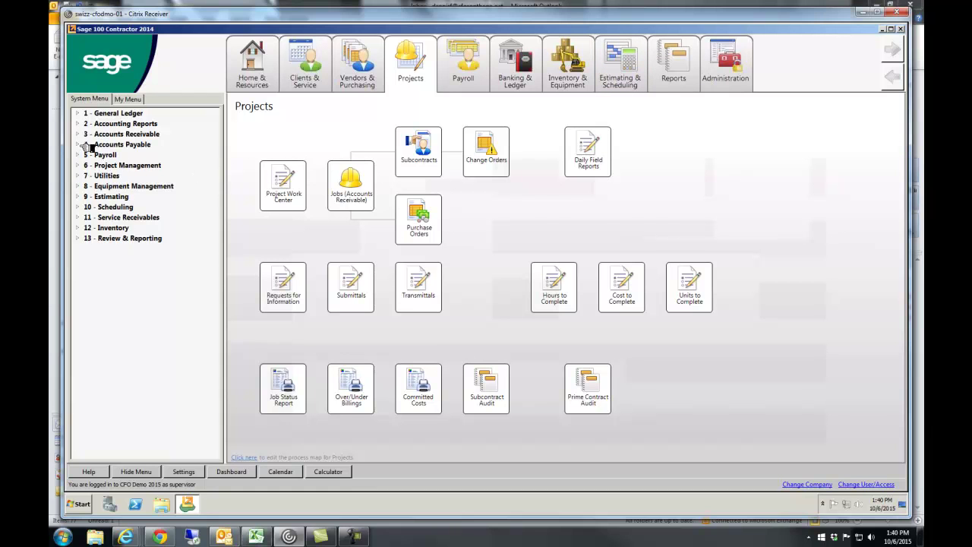
Preview the Receivable Call Sheet report "39 - A/R Call Sheet~Alpha; with Invoice Detail, Client and Job Notes", and close it
{"action": "left_click", "coordinate": [86, 135]}
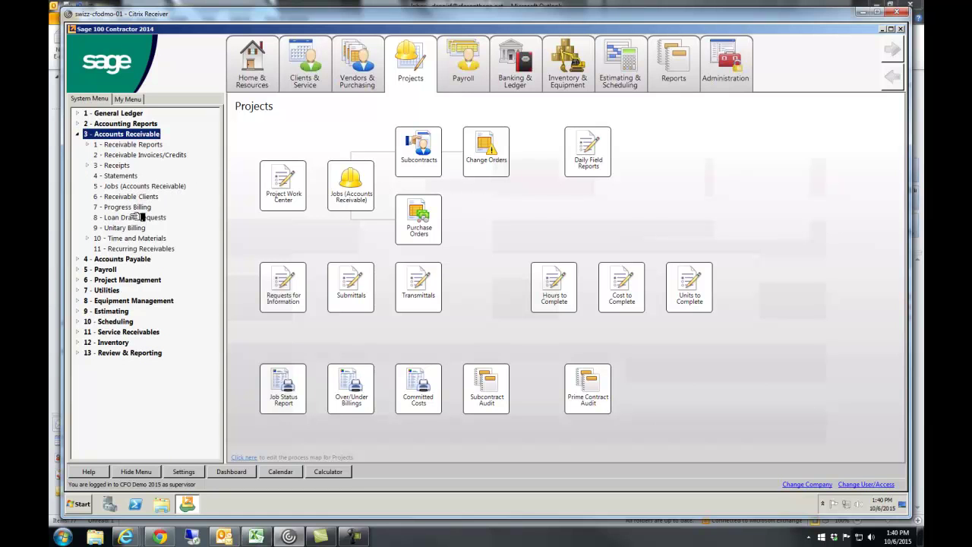
{"action": "left_click", "coordinate": [97, 144]}
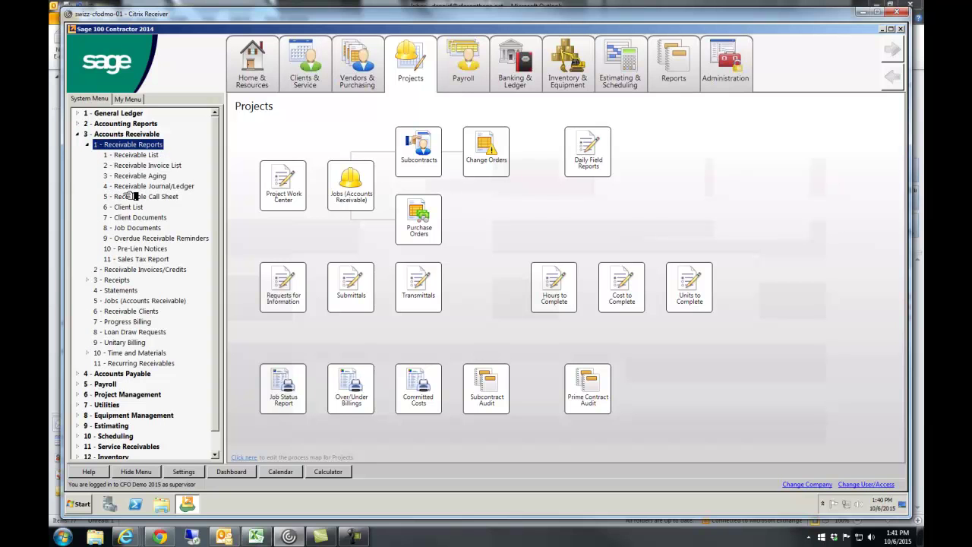
{"action": "left_click", "coordinate": [133, 196]}
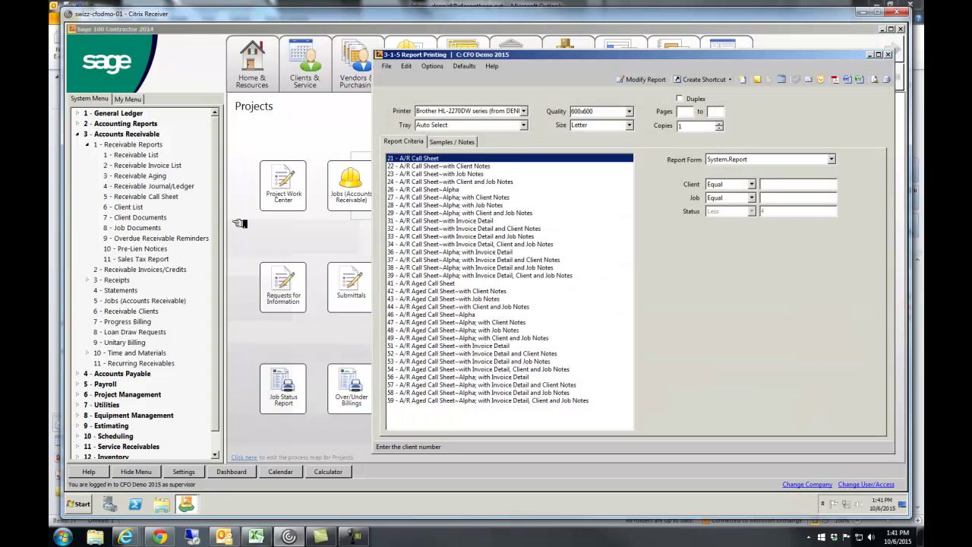
{"action": "left_click", "coordinate": [497, 276]}
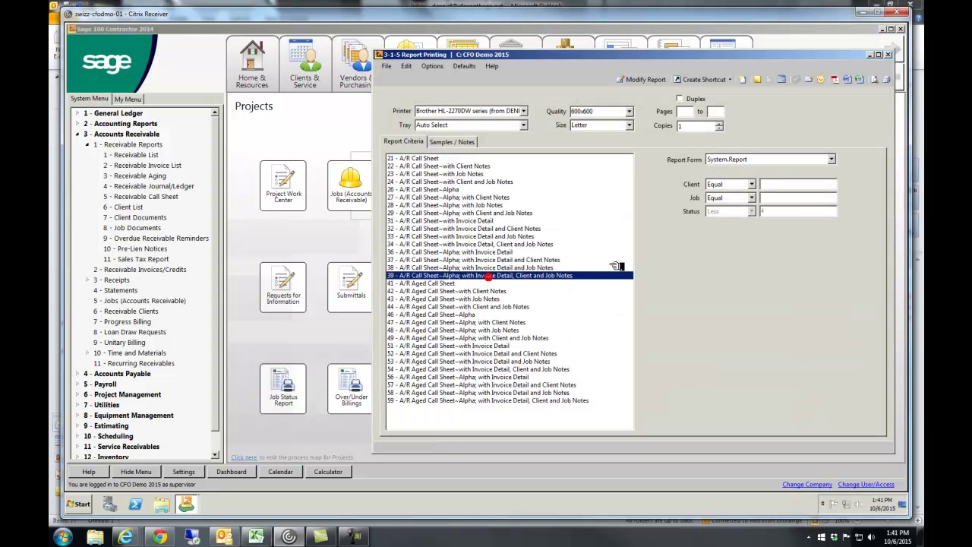
{"action": "left_click", "coordinate": [876, 80]}
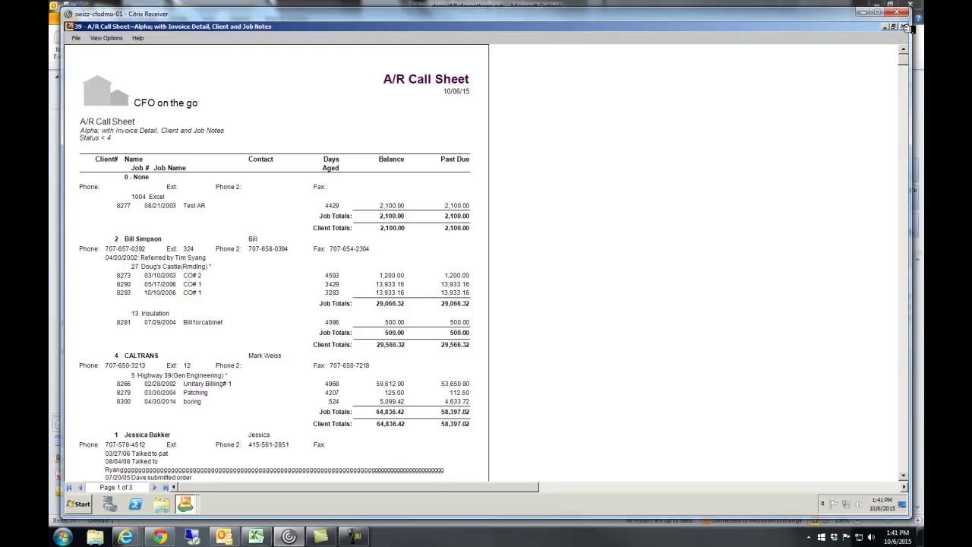
{"action": "left_click", "coordinate": [903, 27]}
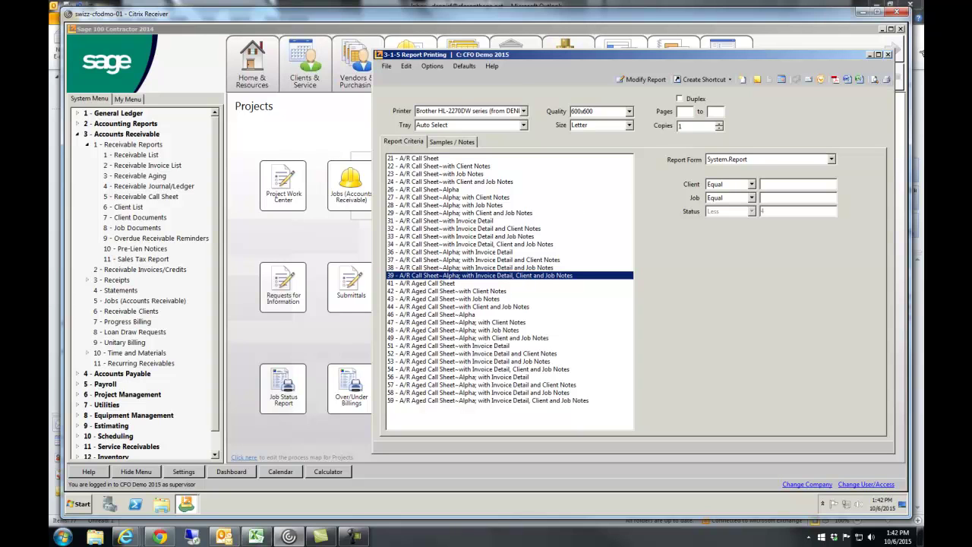
{"action": "left_click", "coordinate": [888, 54]}
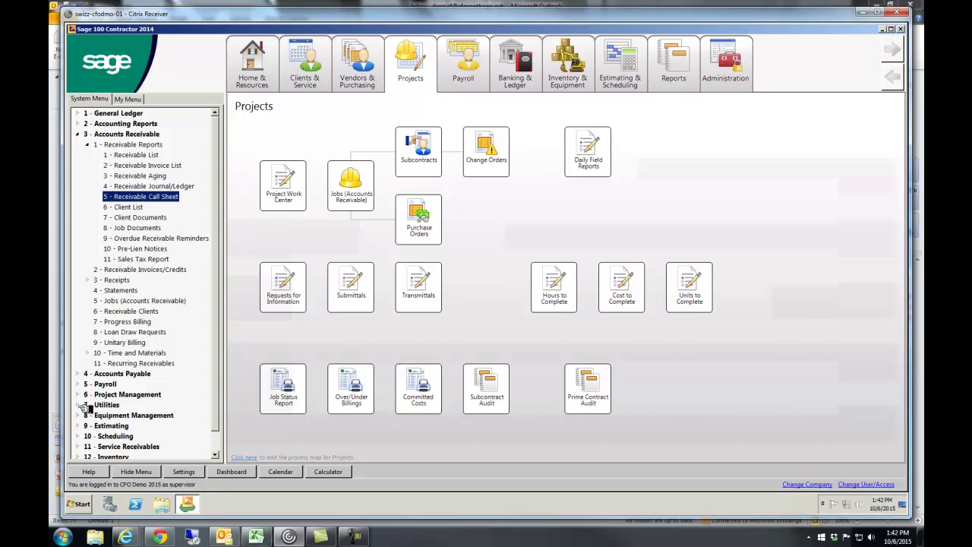
Open Parts under Estimating, bring up the first part record and move its window higher on the screen
{"action": "left_click", "coordinate": [87, 456]}
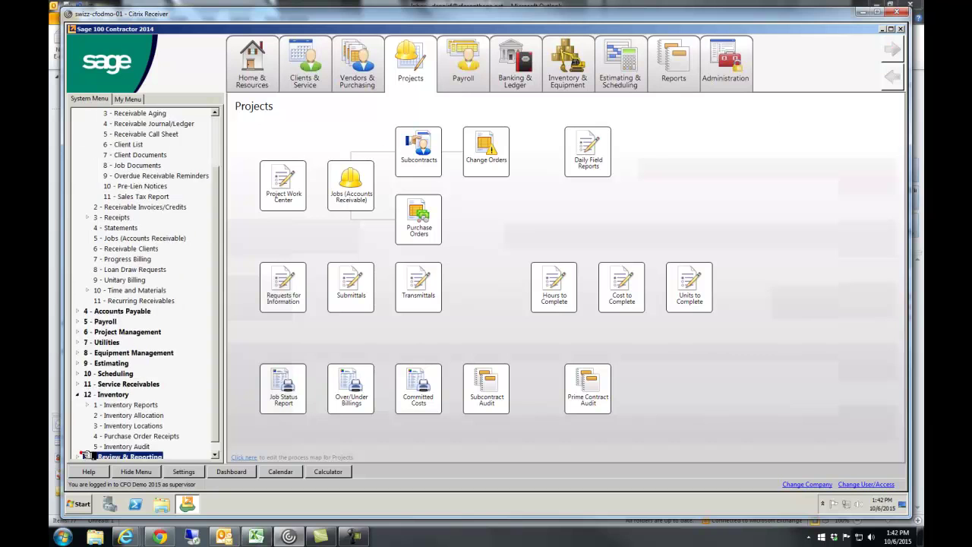
{"action": "left_click", "coordinate": [87, 456]}
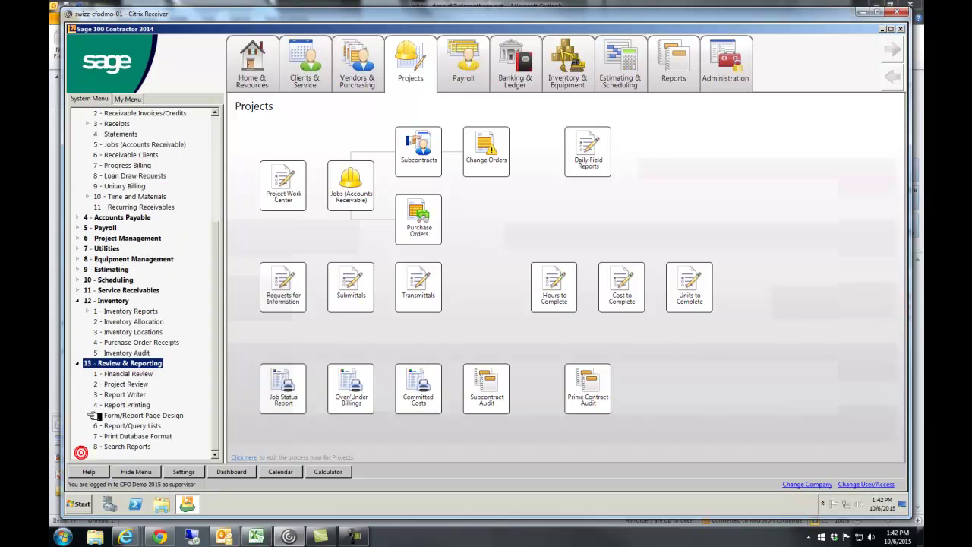
{"action": "left_click", "coordinate": [77, 269]}
{"action": "left_click", "coordinate": [110, 291]}
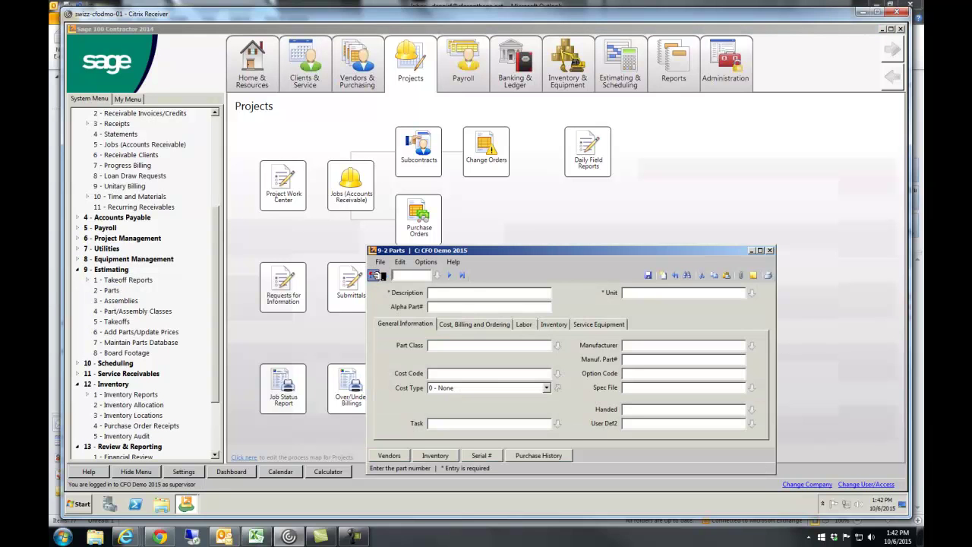
{"action": "left_click", "coordinate": [373, 275]}
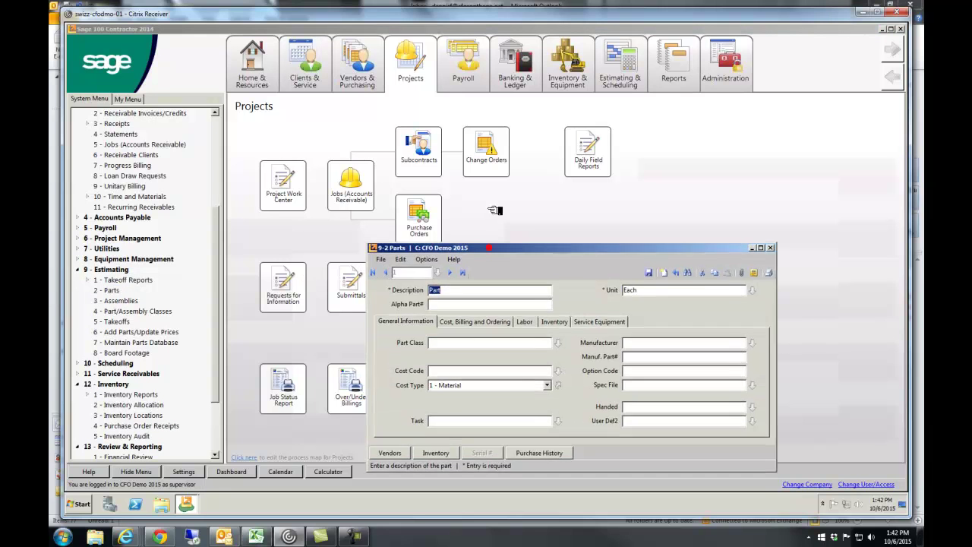
{"action": "left_click_drag", "start_coordinate": [490, 250], "coordinate": [481, 172]}
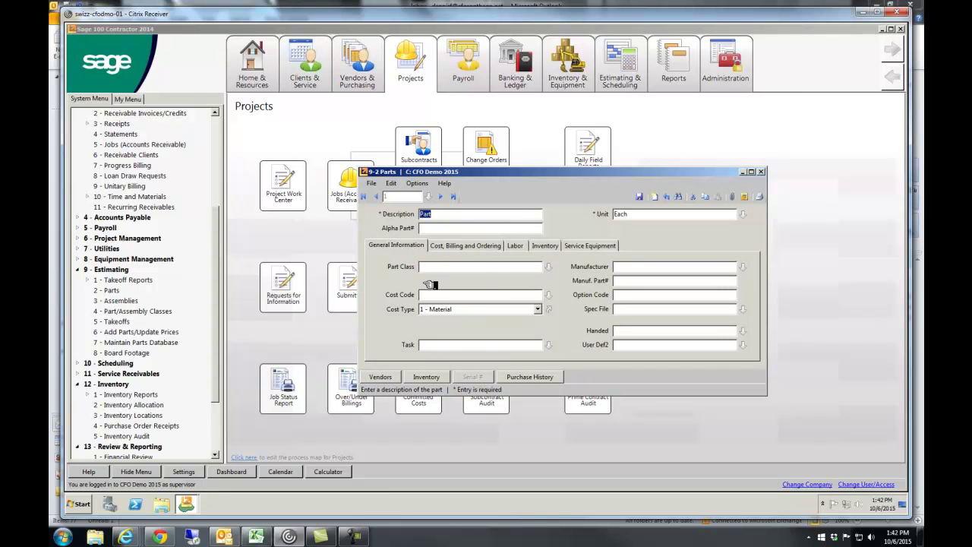
Examine the part's purchase history by vendor, invoice date, quantity and price, and close the history and Parts windows
{"action": "left_click", "coordinate": [536, 378]}
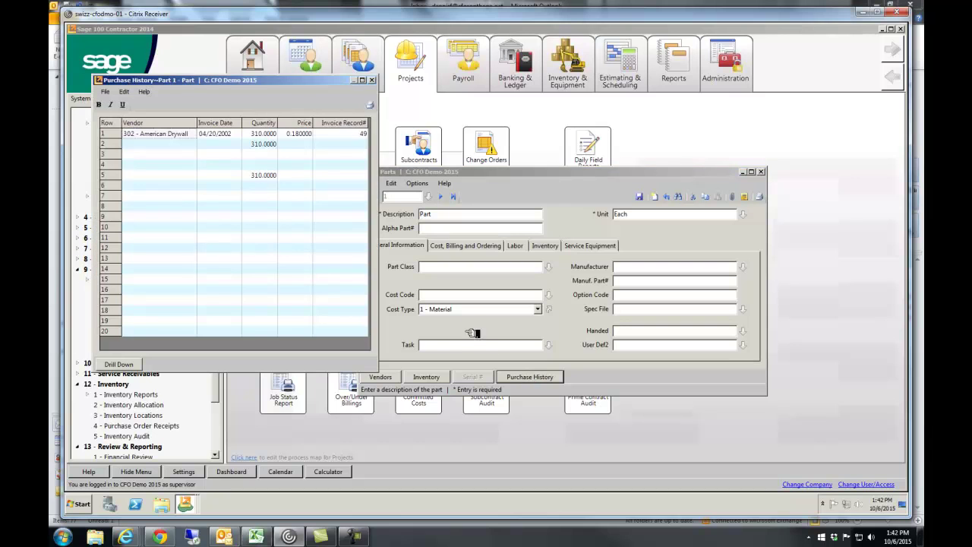
{"action": "left_click_drag", "start_coordinate": [156, 145], "coordinate": [157, 197]}
{"action": "left_click_drag", "start_coordinate": [222, 136], "coordinate": [223, 187]}
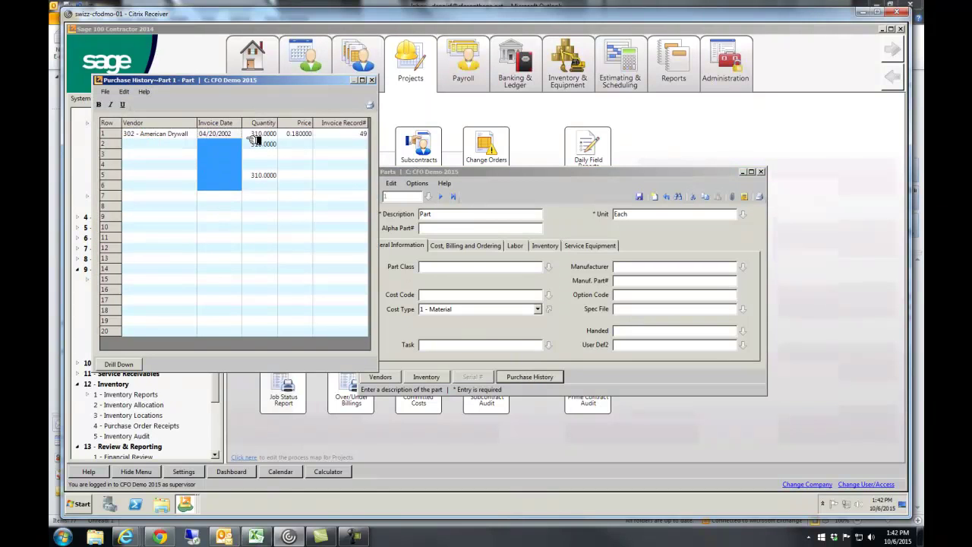
{"action": "left_click", "coordinate": [275, 145]}
{"action": "left_click", "coordinate": [294, 154]}
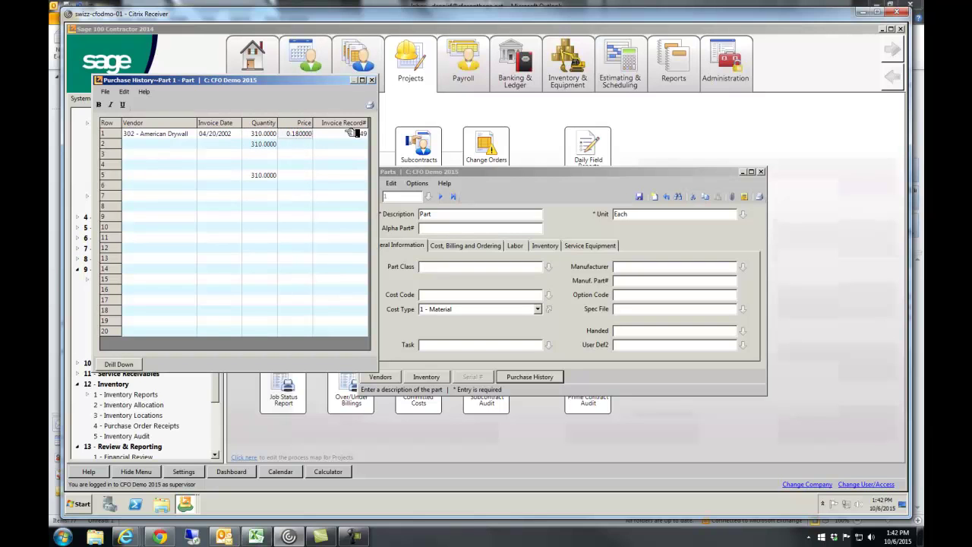
{"action": "left_click", "coordinate": [372, 80]}
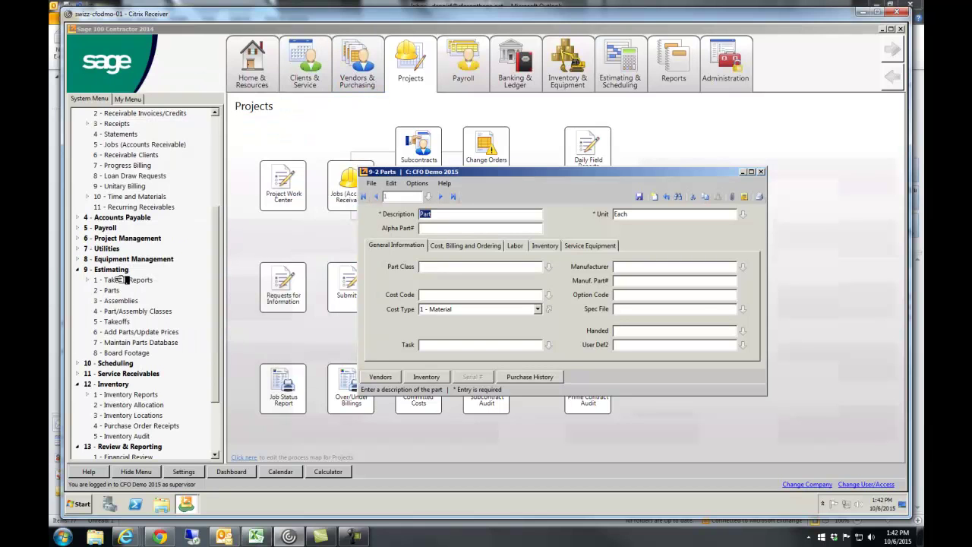
{"action": "left_click", "coordinate": [761, 173]}
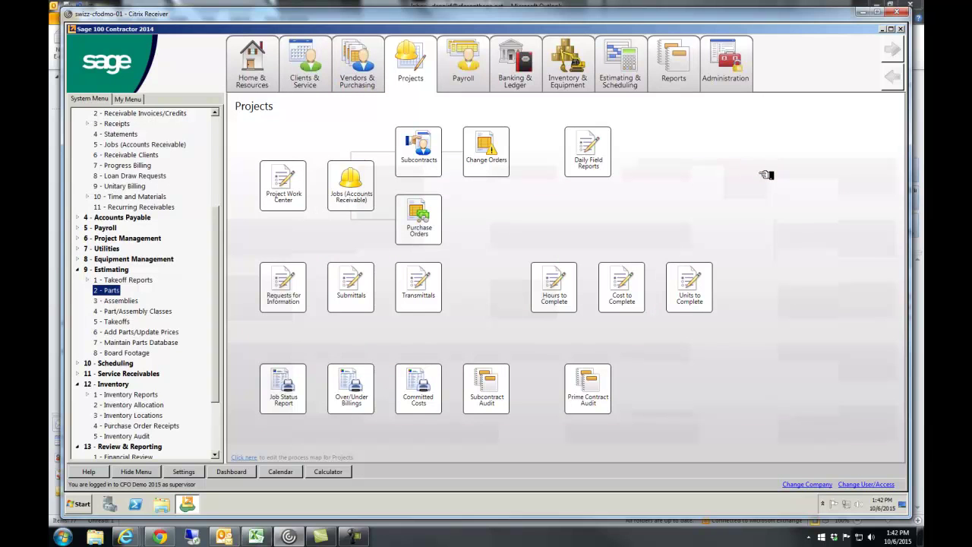
Open Hours to Complete, bring up the first job and review its cost codes, budget hours, hours to date and % Comp
{"action": "left_click", "coordinate": [550, 296]}
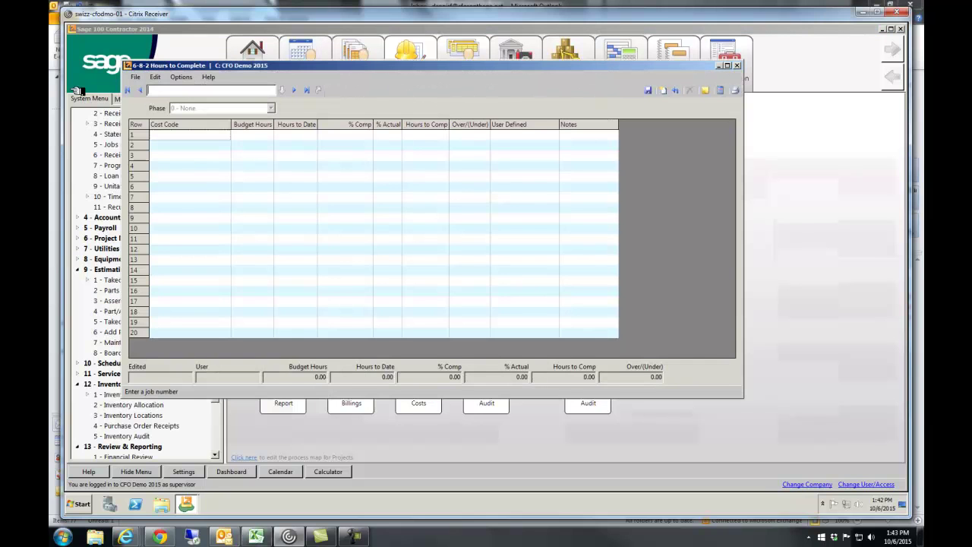
{"action": "left_click", "coordinate": [129, 90]}
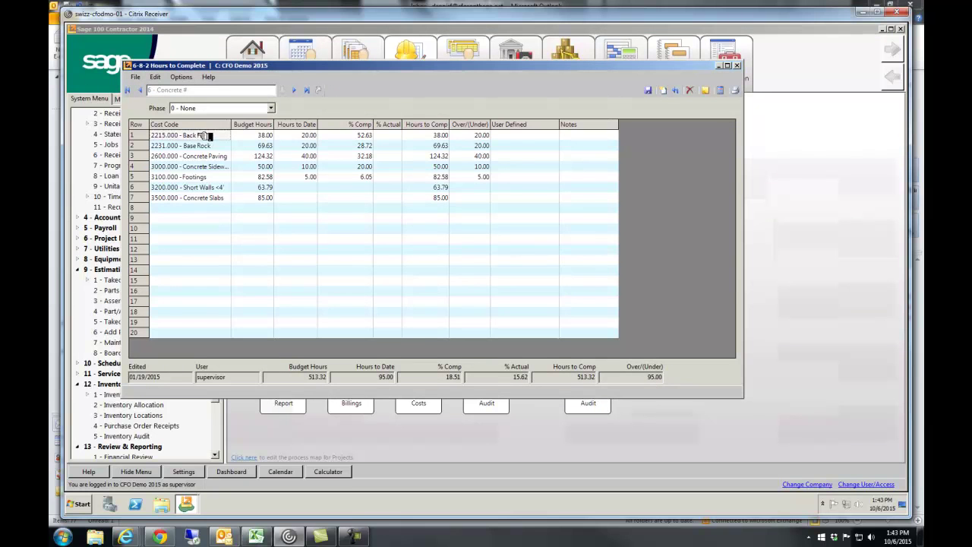
{"action": "left_click_drag", "start_coordinate": [199, 145], "coordinate": [189, 196]}
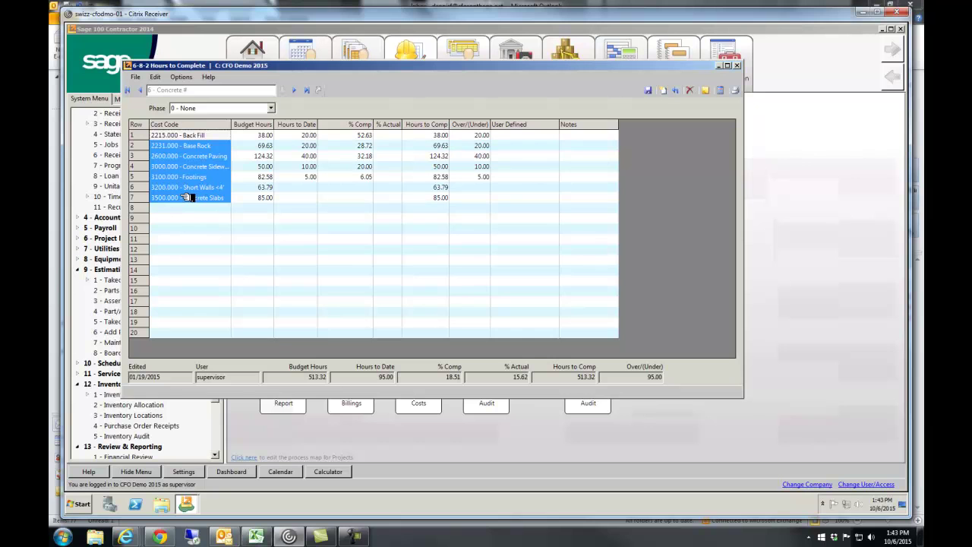
{"action": "left_click_drag", "start_coordinate": [204, 144], "coordinate": [211, 200]}
{"action": "left_click_drag", "start_coordinate": [257, 135], "coordinate": [258, 197]}
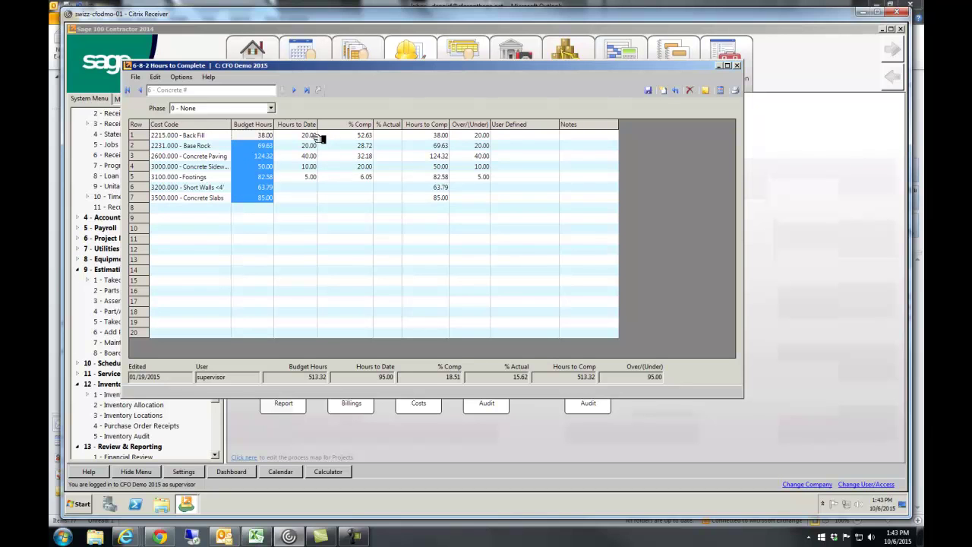
{"action": "left_click_drag", "start_coordinate": [308, 136], "coordinate": [316, 178]}
{"action": "left_click", "coordinate": [358, 137]}
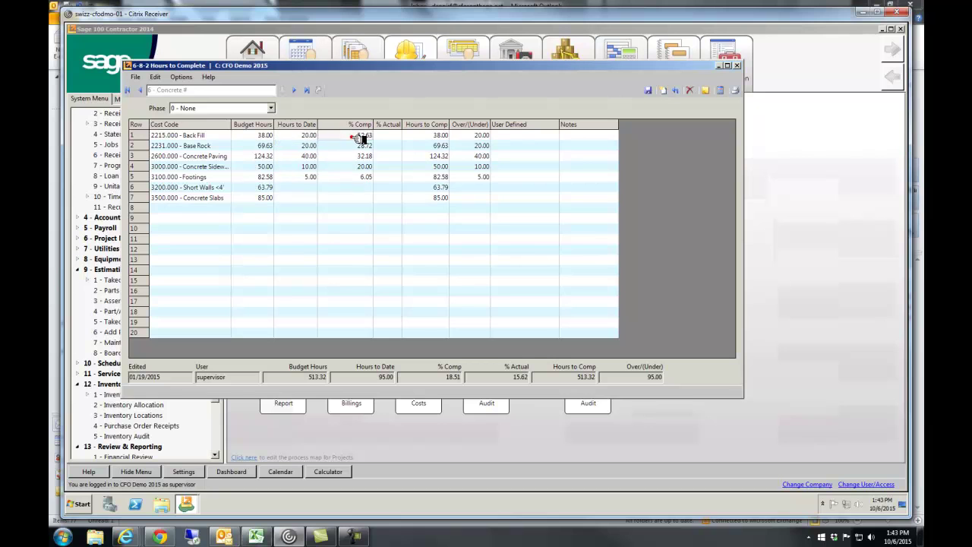
{"action": "left_click_drag", "start_coordinate": [358, 137], "coordinate": [362, 177]}
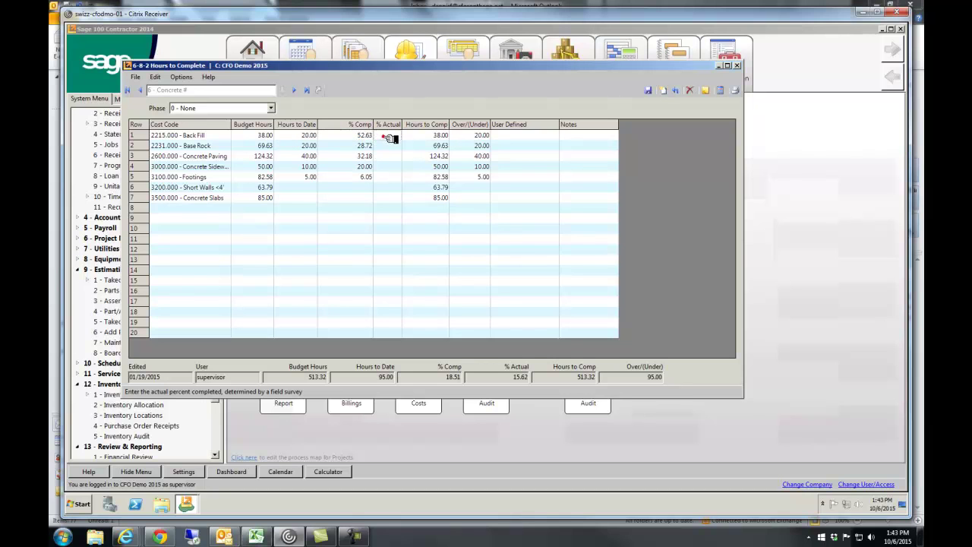
Enter actual completion percentages of 60 for Back Fill, 30 for Base Rock and 20 for Concrete Paving, and recalculate the job's hours
{"action": "left_click", "coordinate": [384, 139]}
{"action": "type", "text": "60"}
{"action": "key", "text": "Return"}
{"action": "type", "text": "30"}
{"action": "key", "text": "Return"}
{"action": "type", "text": "20"}
{"action": "key", "text": "Return"}
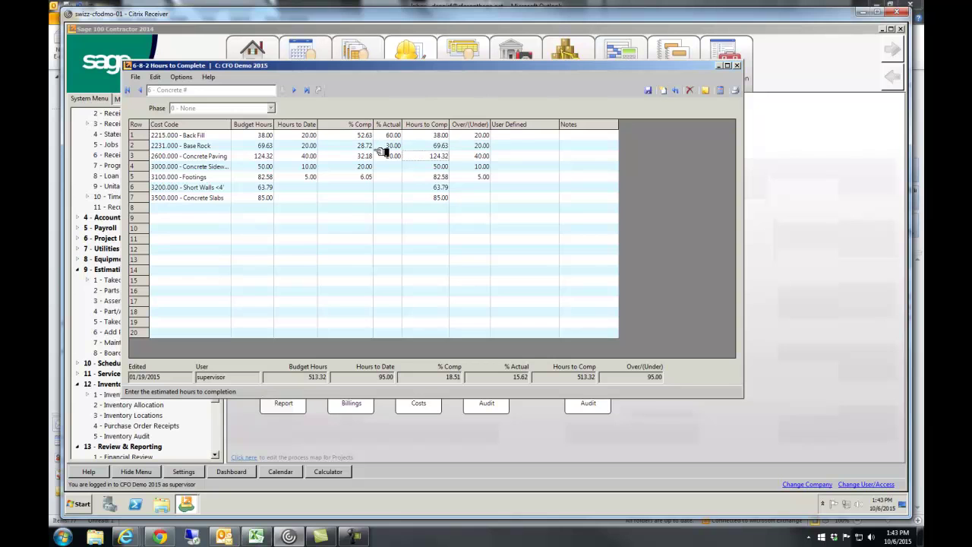
{"action": "left_click", "coordinate": [721, 91]}
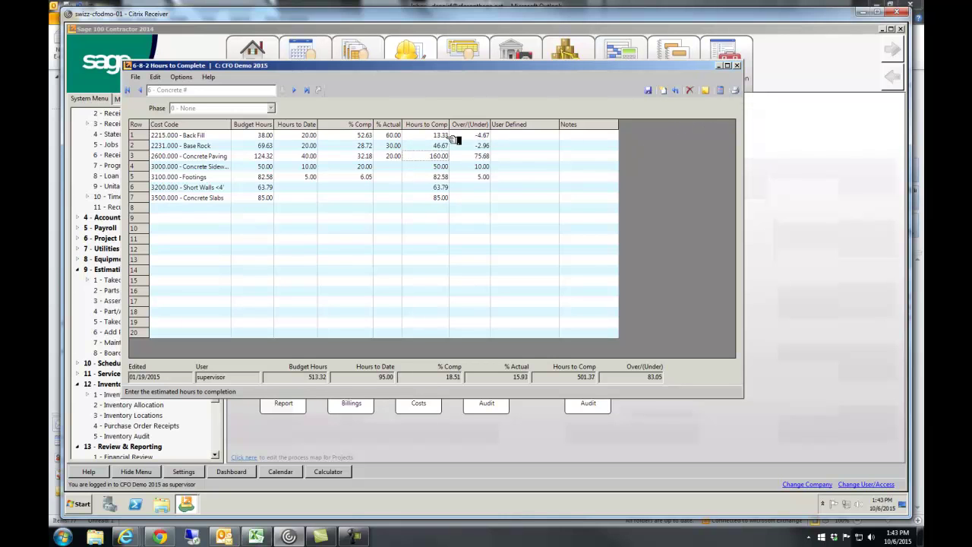
Examine the % Actual and Over/(Under) columns and the Concrete Paving row, and close Hours to Complete without saving the changes
{"action": "left_click_drag", "start_coordinate": [444, 146], "coordinate": [489, 157]}
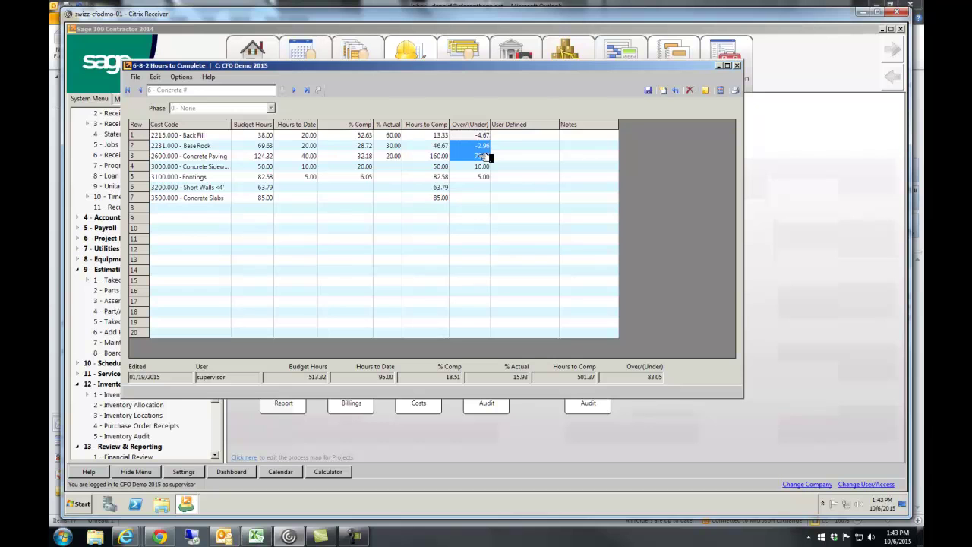
{"action": "left_click", "coordinate": [401, 146]}
{"action": "left_click_drag", "start_coordinate": [403, 150], "coordinate": [402, 197]}
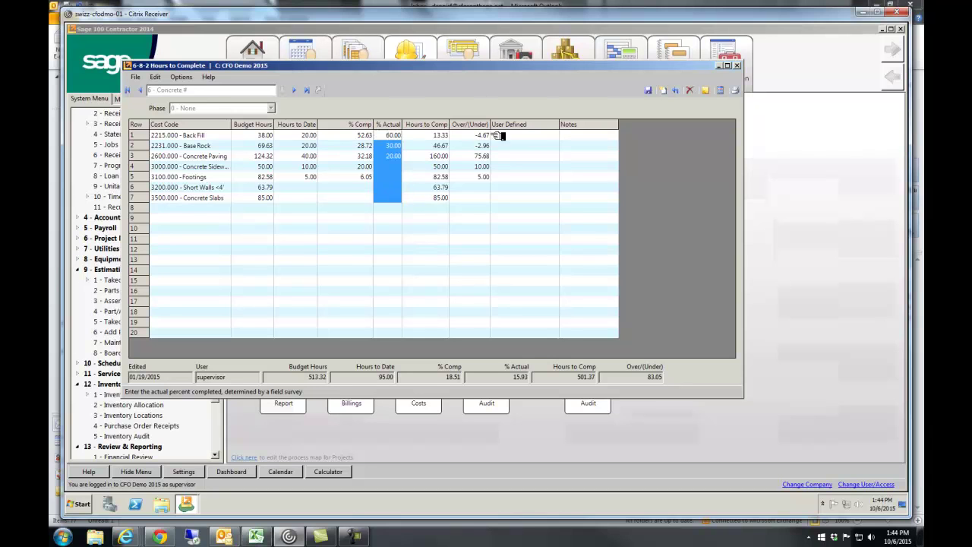
{"action": "left_click_drag", "start_coordinate": [484, 136], "coordinate": [486, 177]}
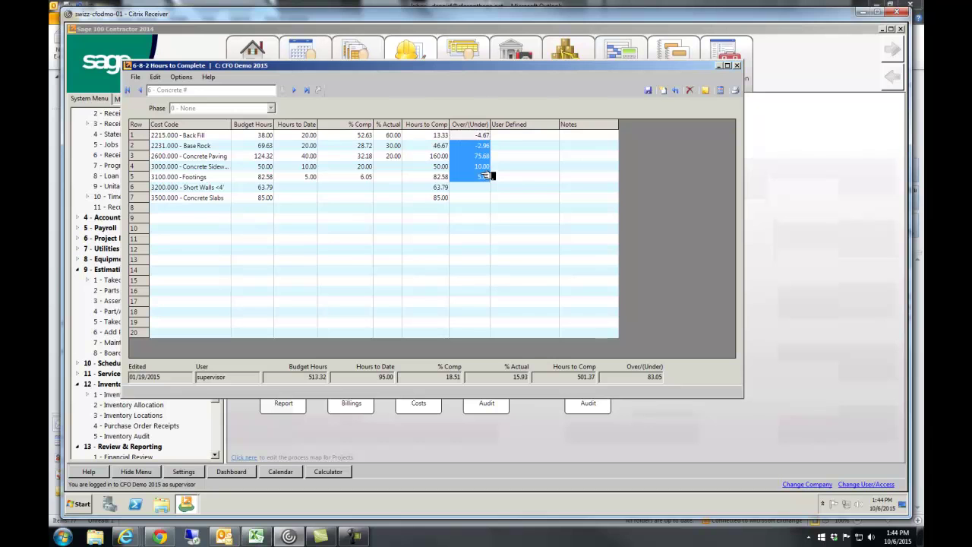
{"action": "left_click", "coordinate": [137, 157]}
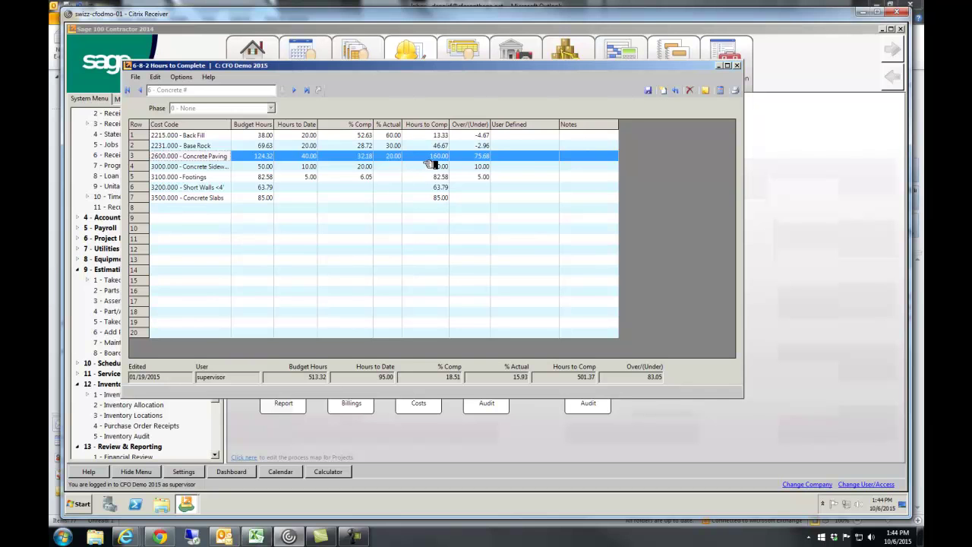
{"action": "left_click", "coordinate": [482, 157]}
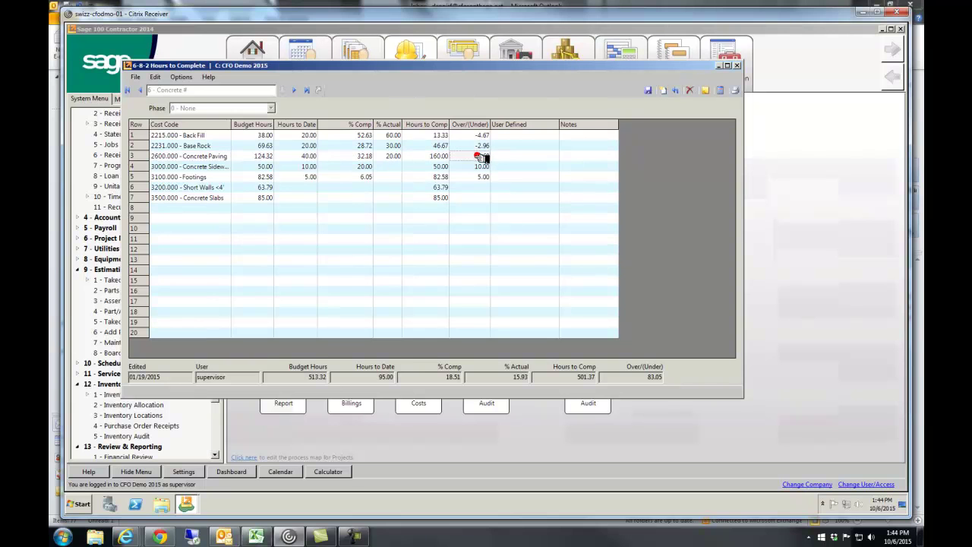
{"action": "left_click", "coordinate": [737, 65]}
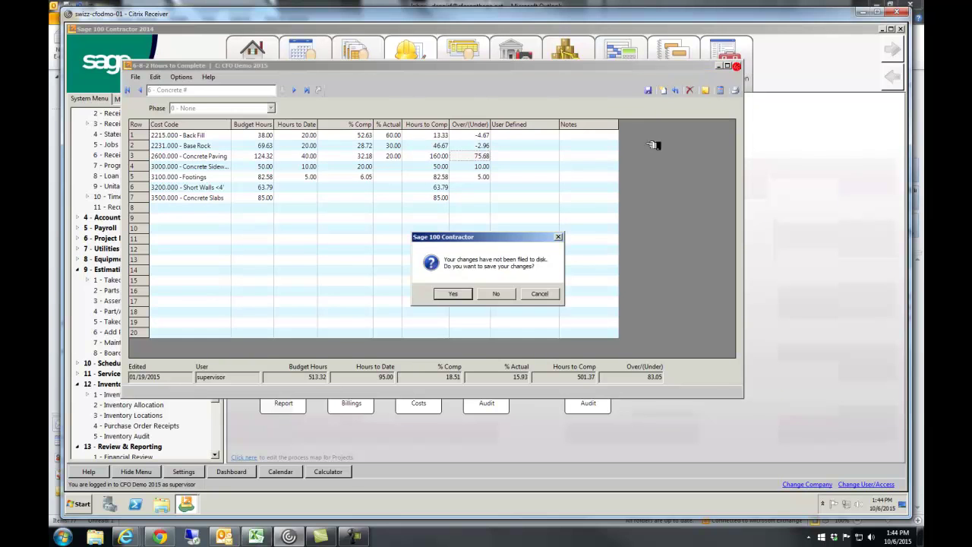
{"action": "left_click", "coordinate": [496, 293]}
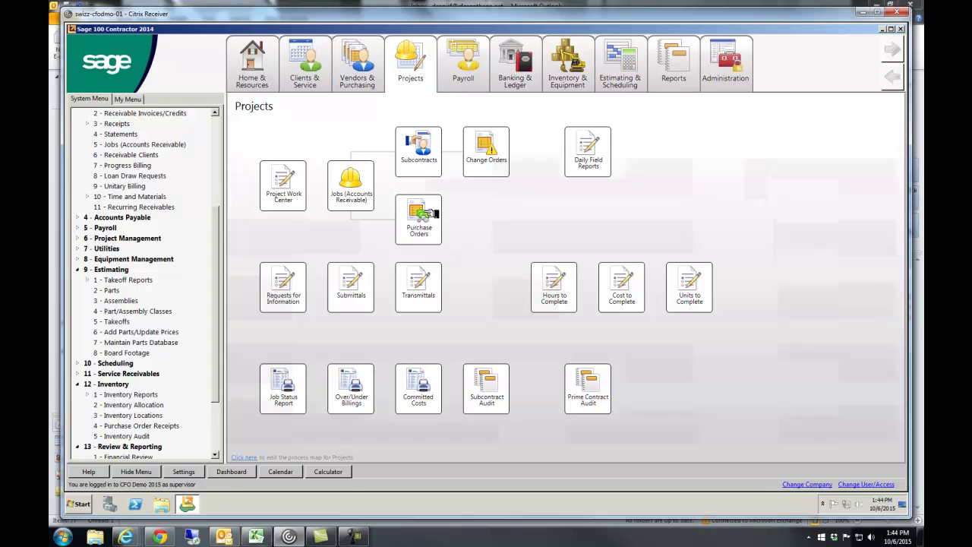
Open Alerts Manager under Utilities, dismiss its notice and view the Program Warning Subscriptions
{"action": "left_click", "coordinate": [77, 270]}
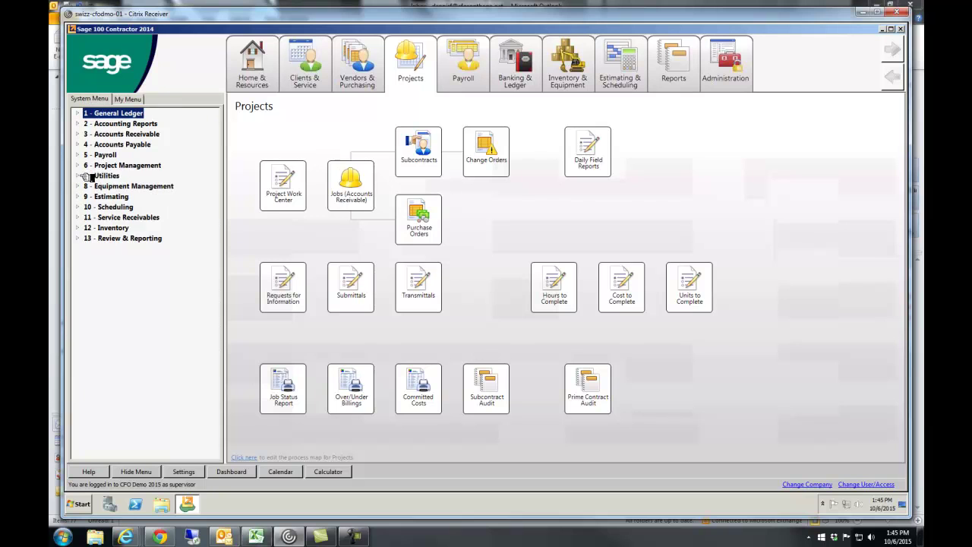
{"action": "left_click", "coordinate": [85, 175]}
{"action": "left_click", "coordinate": [120, 269]}
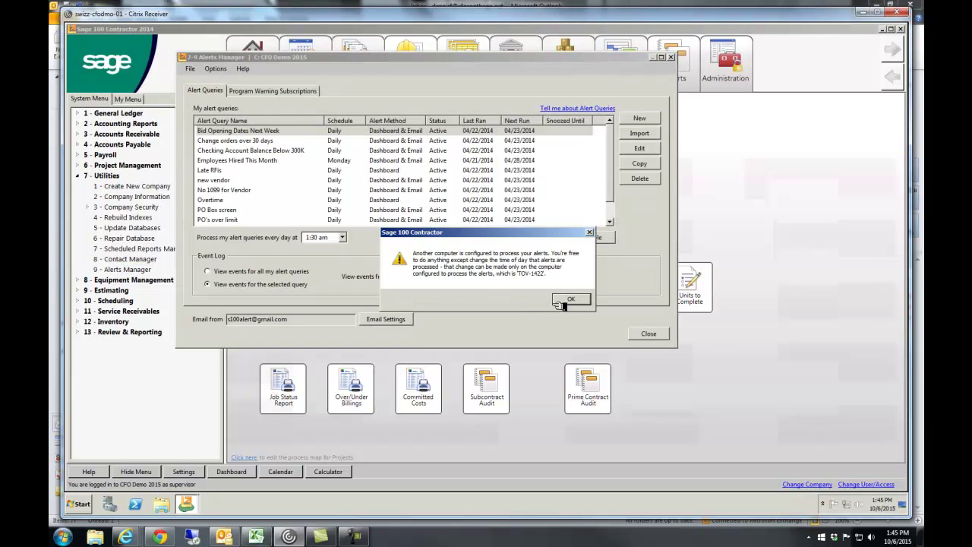
{"action": "left_click", "coordinate": [572, 300]}
{"action": "left_click", "coordinate": [267, 91]}
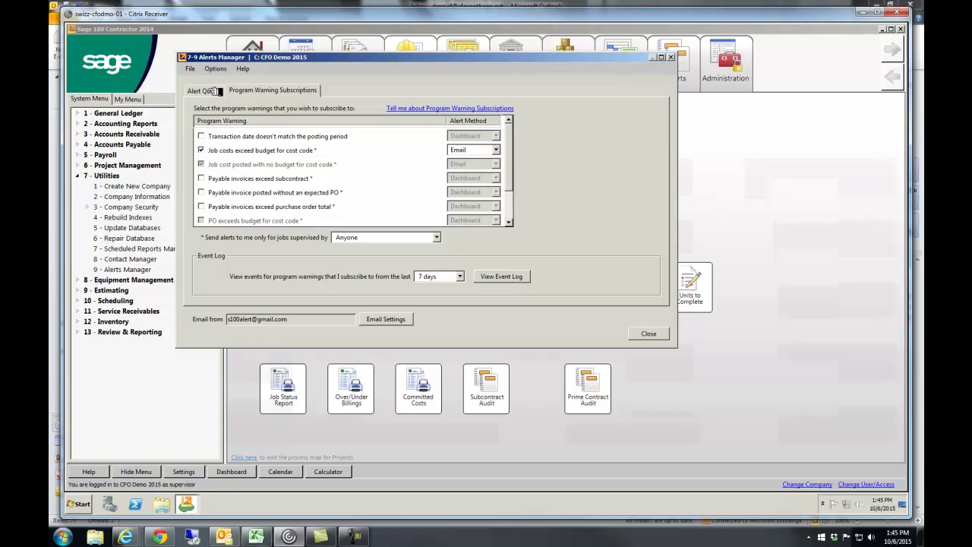
Look through the alert queries Change orders over 30 days, Late RFIs, Employees Hired This Month and Bid Opening Dates Next Week, and return to the program warnings
{"action": "left_click", "coordinate": [215, 91]}
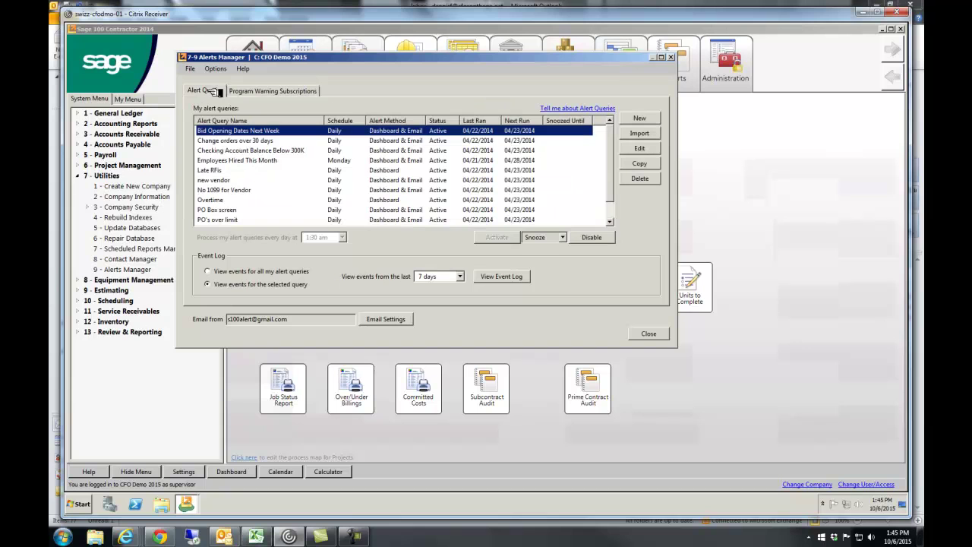
{"action": "left_click", "coordinate": [228, 142]}
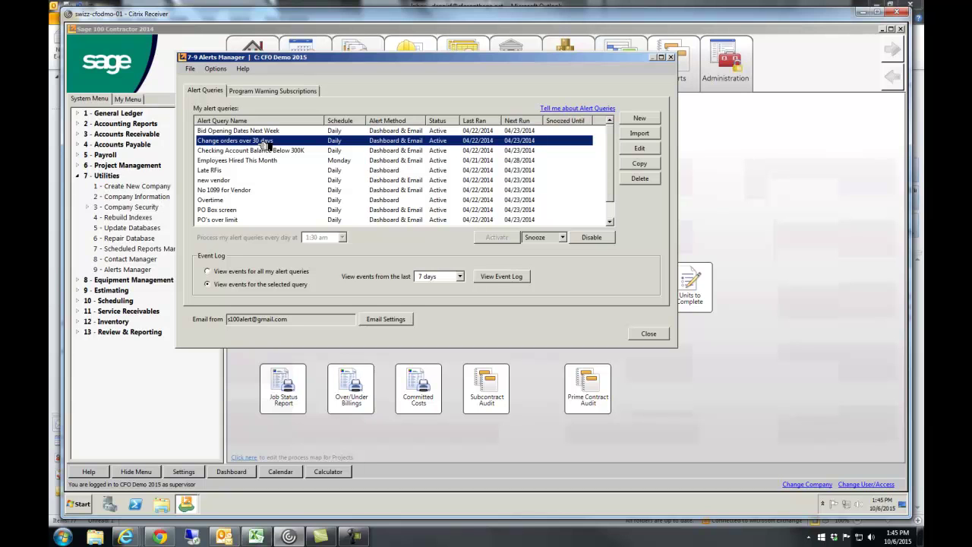
{"action": "left_click", "coordinate": [245, 172]}
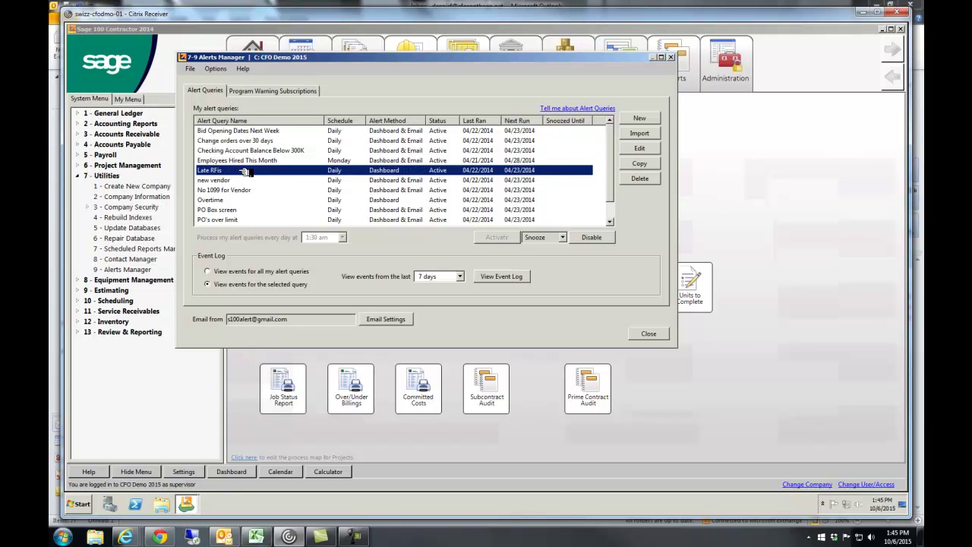
{"action": "left_click", "coordinate": [266, 162]}
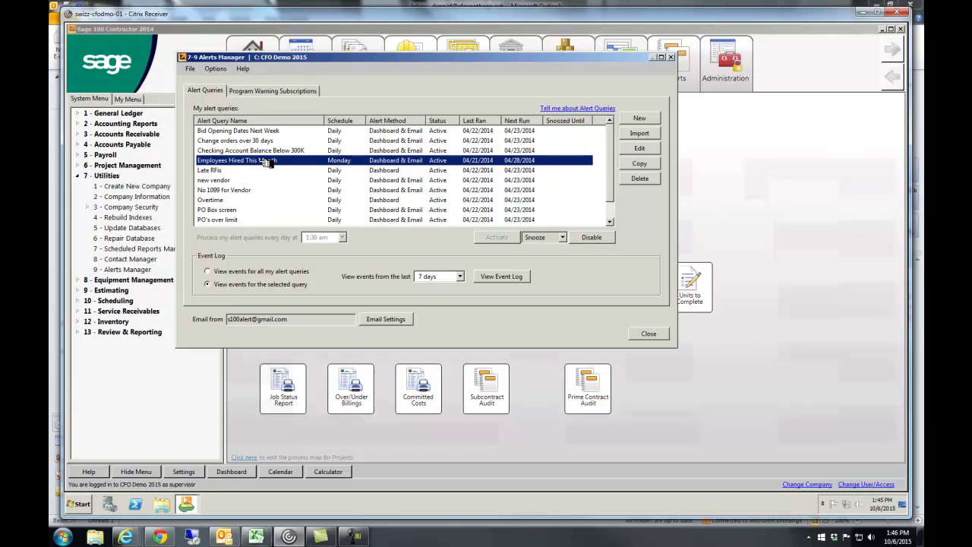
{"action": "left_click", "coordinate": [262, 132]}
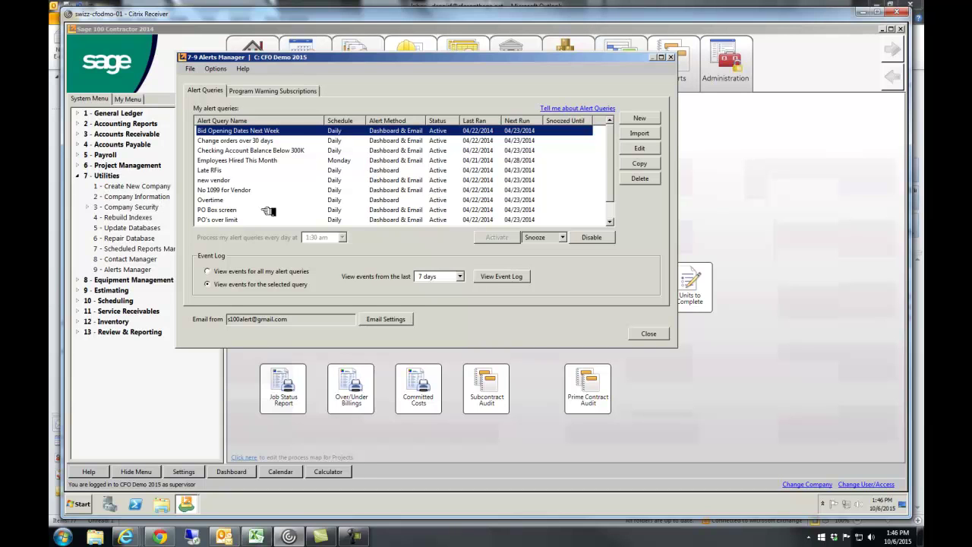
{"action": "left_click", "coordinate": [239, 91]}
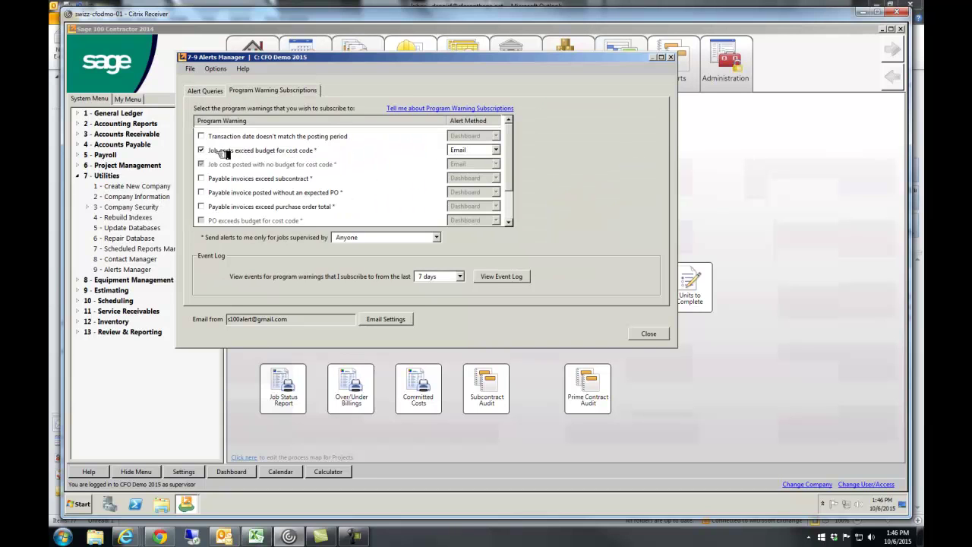